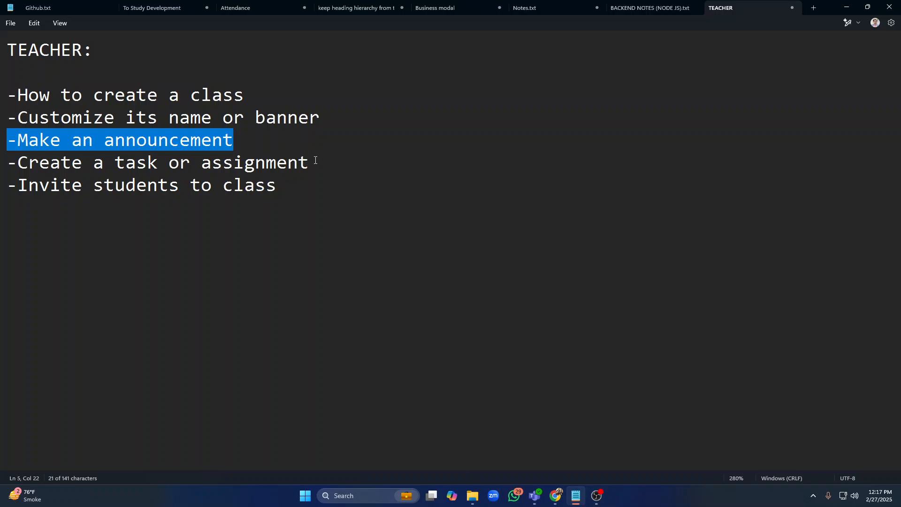
Review the agenda items listed in the TEACHER notes
{"action": "left_click_drag", "start_coordinate": [316, 161], "coordinate": [1, 162]}
{"action": "left_click_drag", "start_coordinate": [279, 180], "coordinate": [2, 185]}
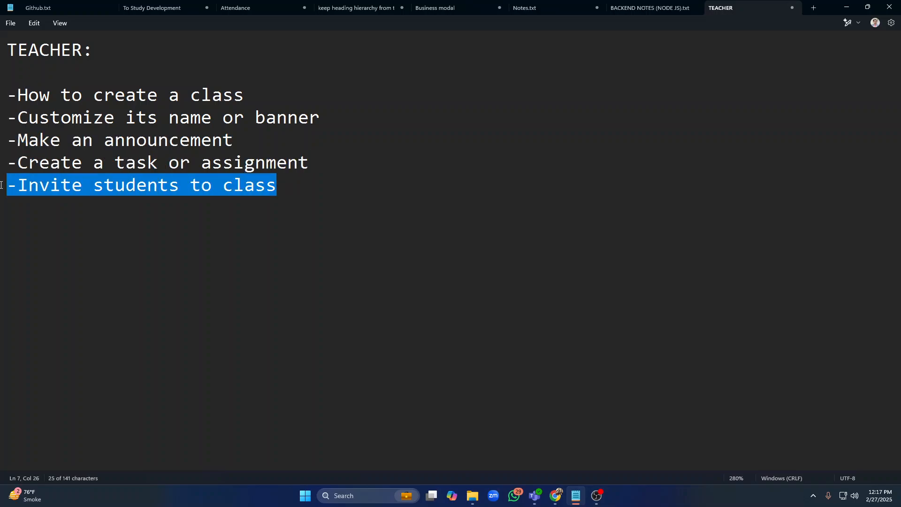
{"action": "left_click", "coordinate": [476, 253]}
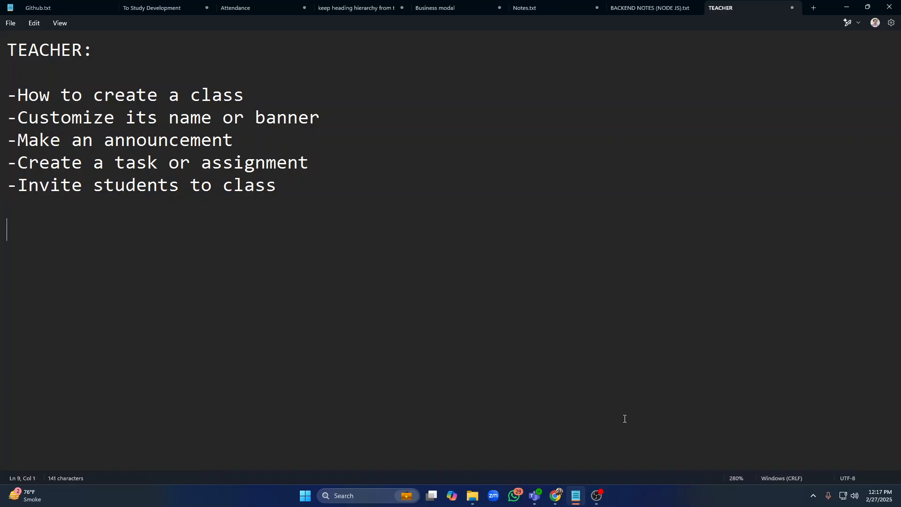
Search the web for google classroom and open the Classroom Management Tools & Resources result
{"action": "left_click", "coordinate": [559, 500]}
{"action": "left_click", "coordinate": [550, 30]}
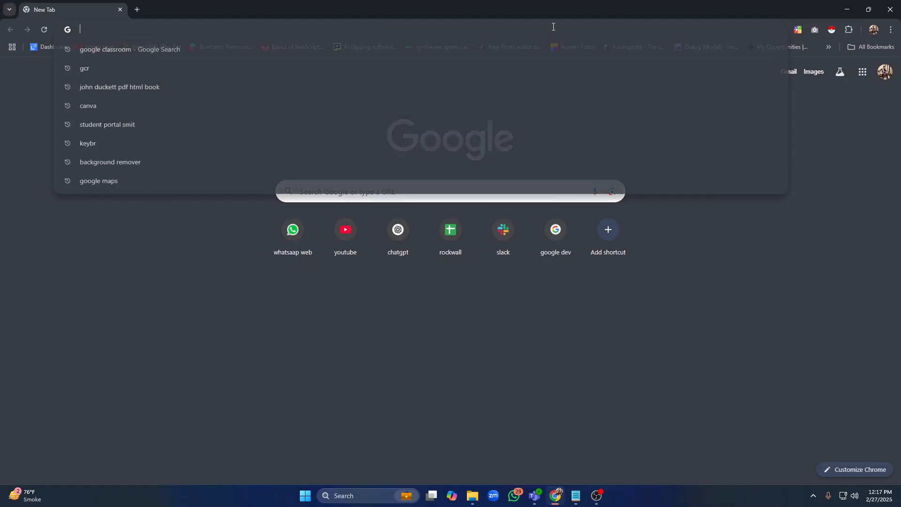
{"action": "type", "text": "goog"}
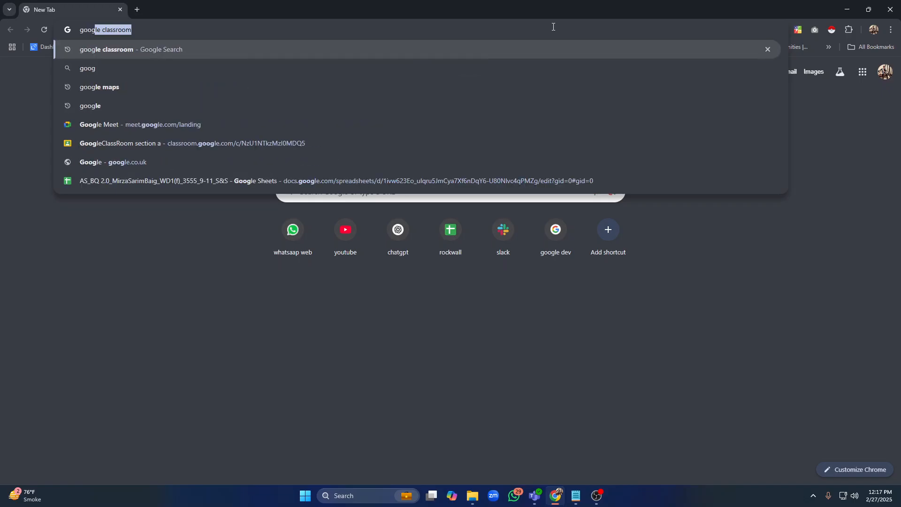
{"action": "type", "text": "le classrom"}
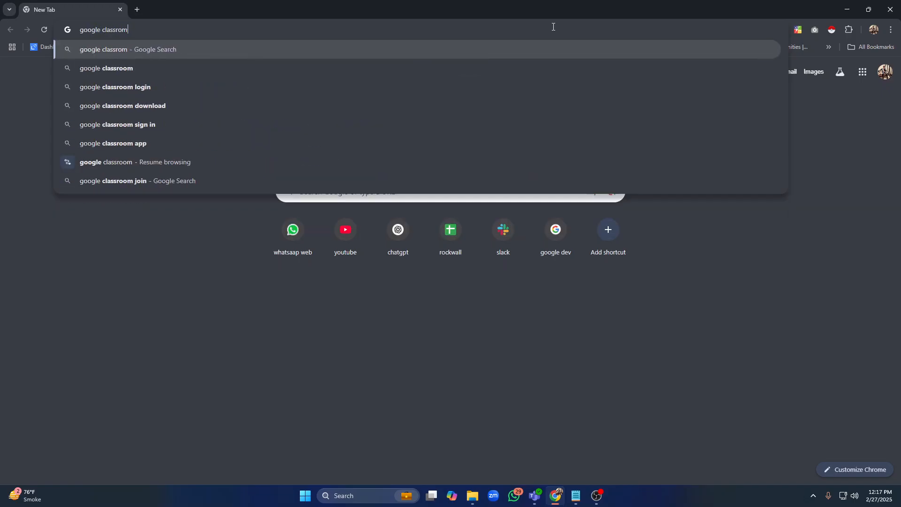
{"action": "key", "text": "Return"}
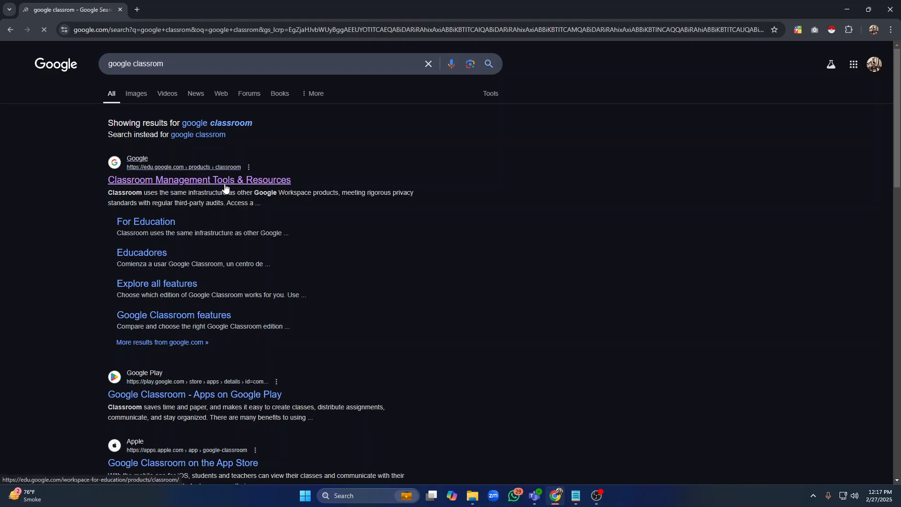
{"action": "left_click", "coordinate": [254, 181]}
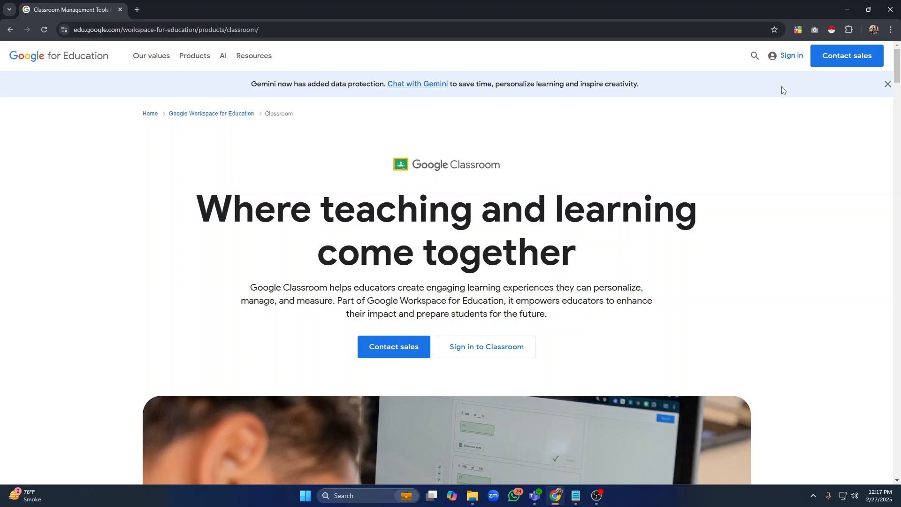
Sign in to Google Classroom and collapse the Teaching and Enrolled sections of the sidebar
{"action": "left_click", "coordinate": [788, 64]}
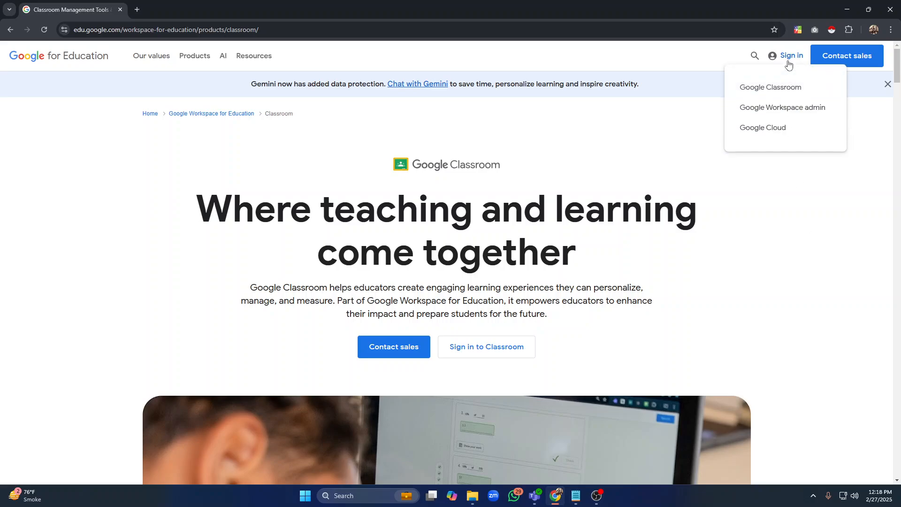
{"action": "left_click", "coordinate": [779, 87]}
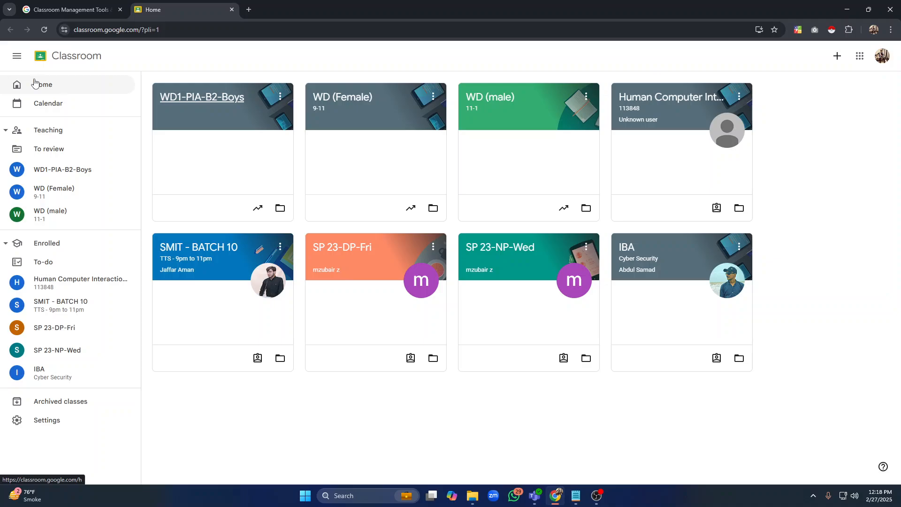
{"action": "left_click", "coordinate": [17, 57]}
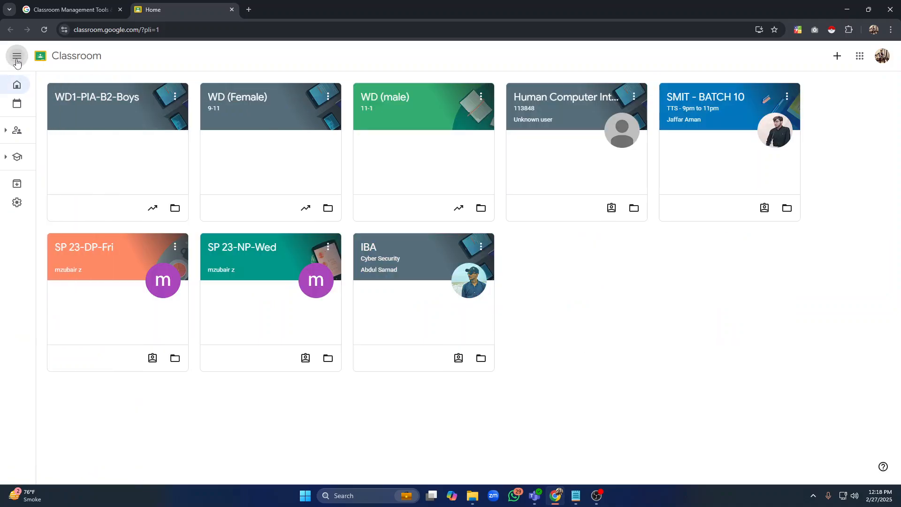
{"action": "left_click", "coordinate": [16, 58]}
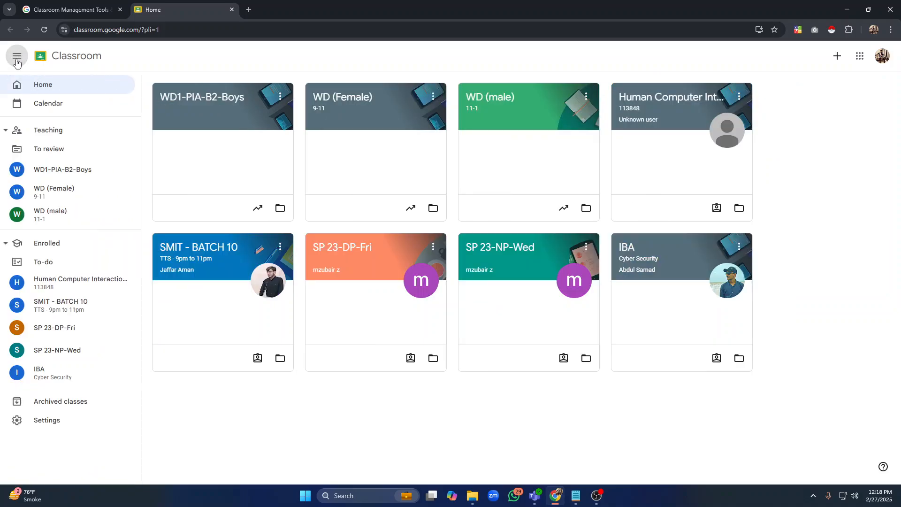
{"action": "left_click", "coordinate": [47, 88]}
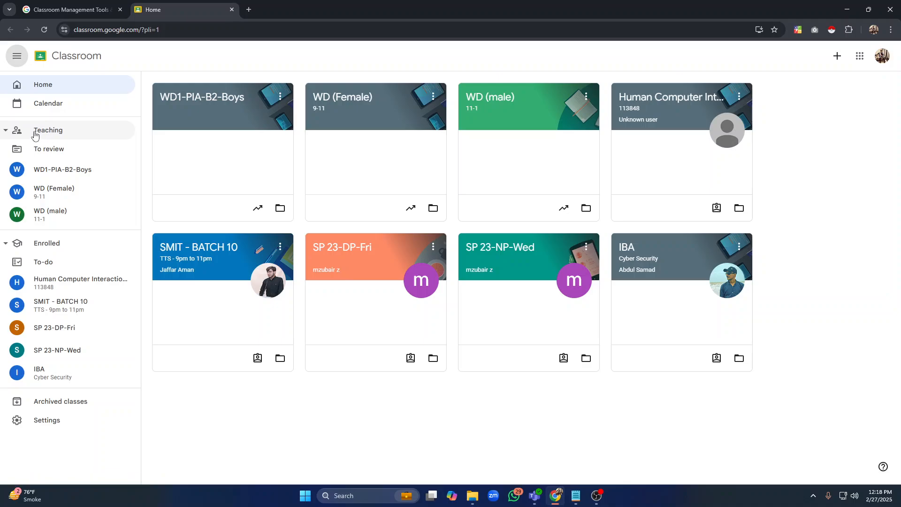
{"action": "left_click", "coordinate": [65, 135]}
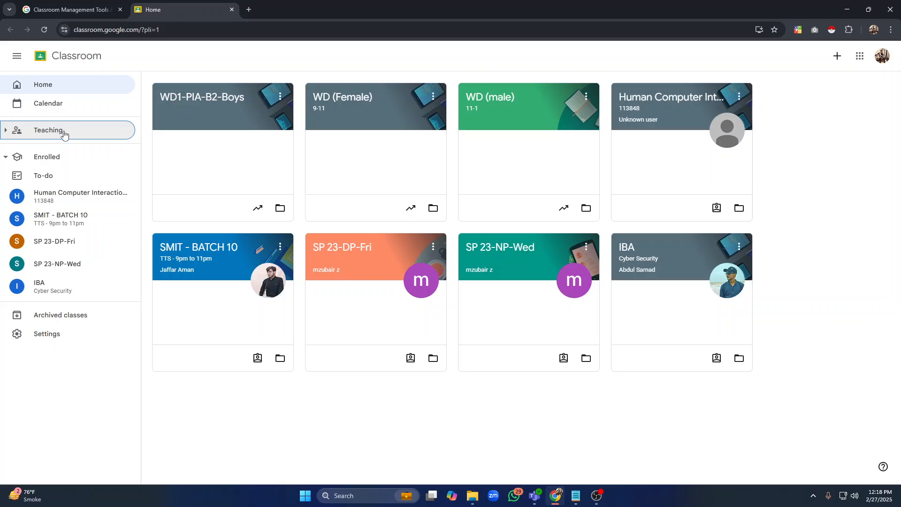
{"action": "left_click", "coordinate": [47, 162]}
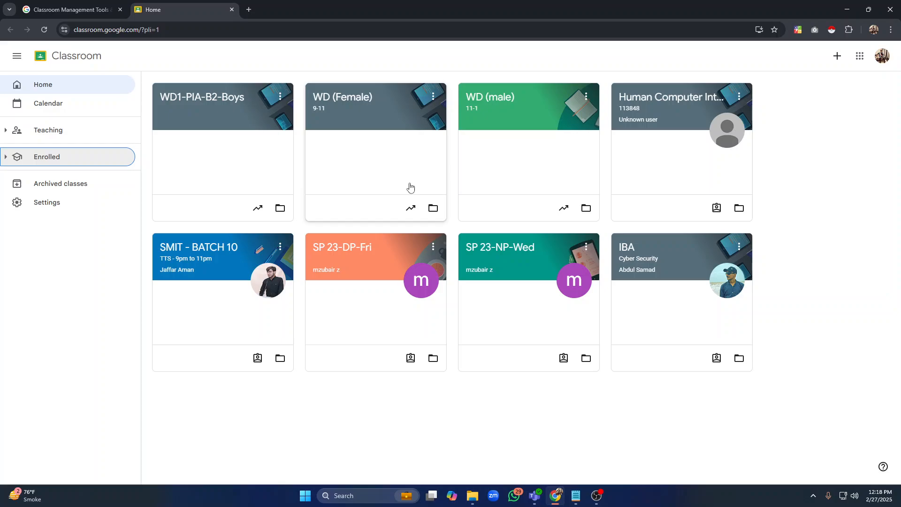
Start creating a new class, acknowledging the notice about using Classroom at a school
{"action": "left_click", "coordinate": [838, 57]}
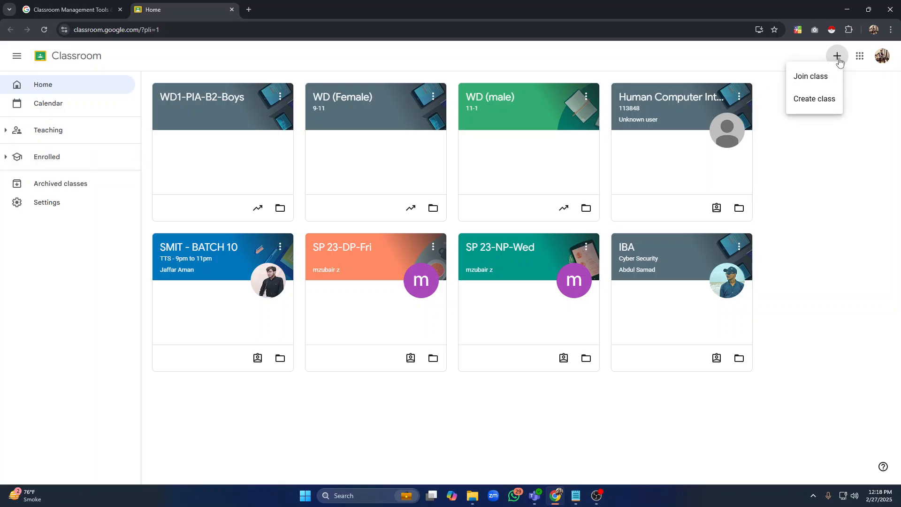
{"action": "left_click", "coordinate": [813, 99]}
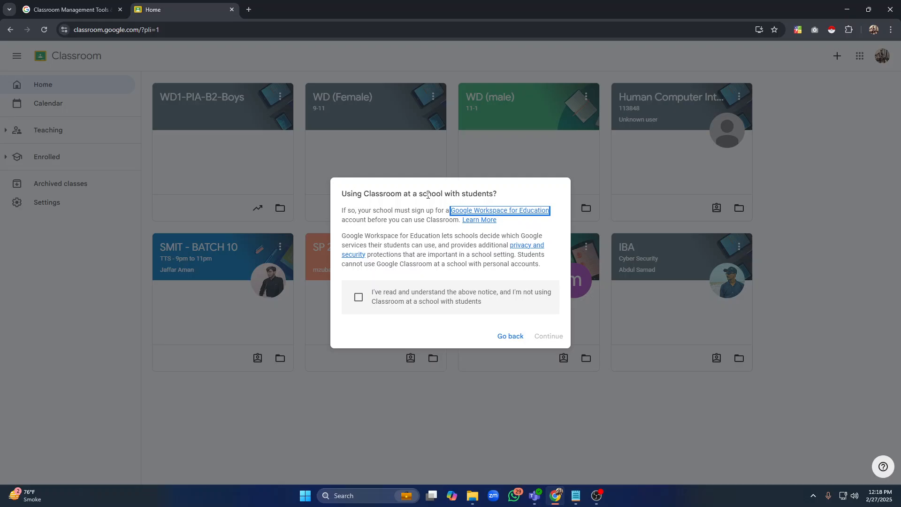
{"action": "left_click", "coordinate": [359, 297]}
{"action": "left_click", "coordinate": [546, 336]}
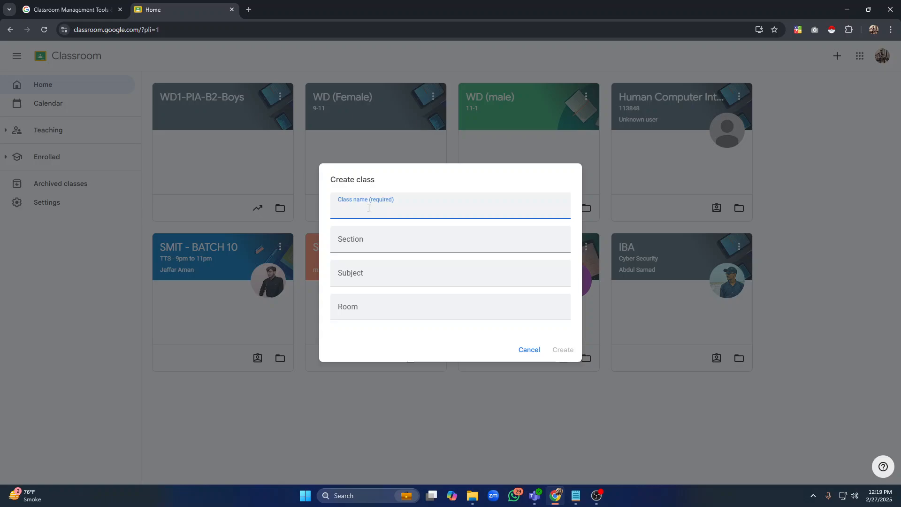
Create the class Web Development with section 'section a' and subject Html & Css
{"action": "type", "text": "Web Dev"}
{"action": "key", "text": "BackSpace"}
{"action": "type", "text": "evelopment"}
{"action": "key", "text": "Tab"}
{"action": "type", "text": "sectio"}
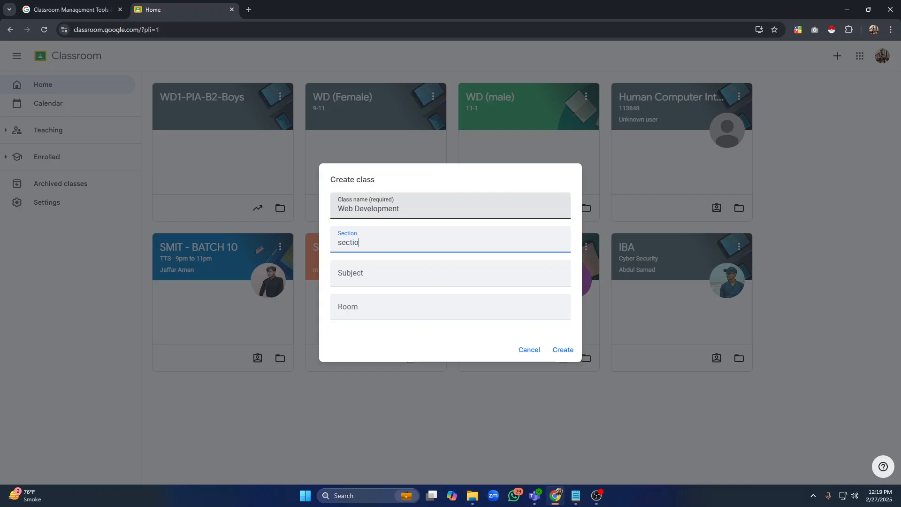
{"action": "type", "text": "n a"}
{"action": "key", "text": "Tab"}
{"action": "type", "text": "html"}
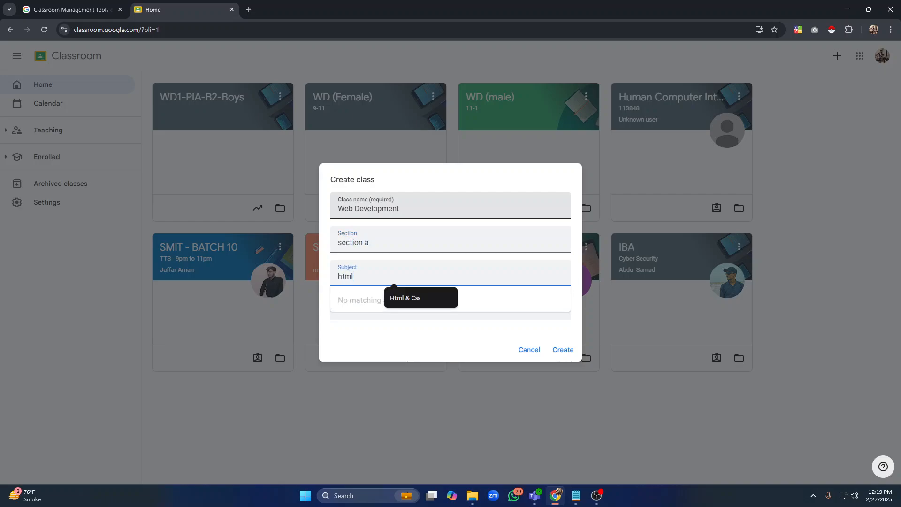
{"action": "left_click", "coordinate": [426, 300]}
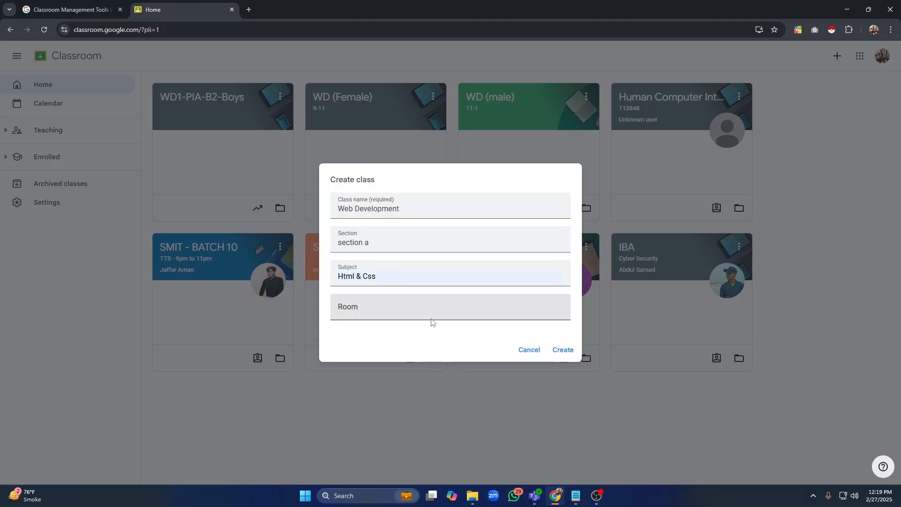
{"action": "left_click", "coordinate": [380, 306]}
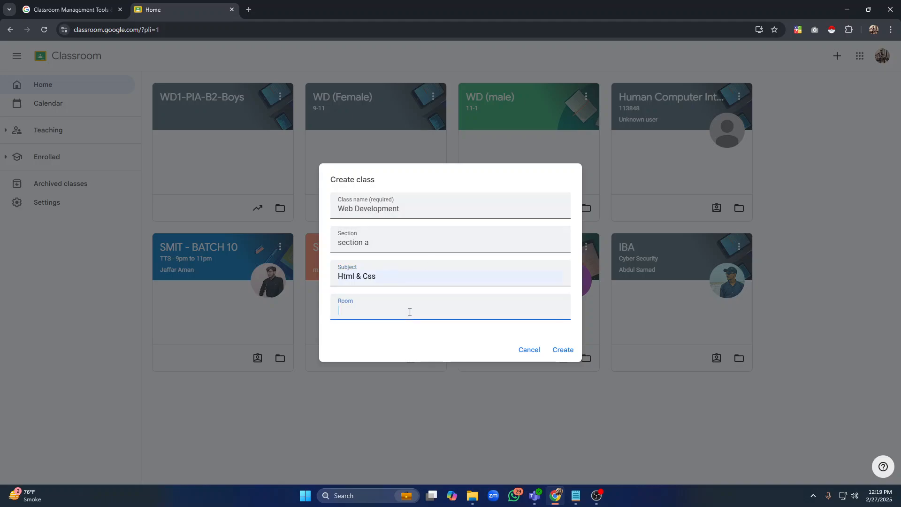
{"action": "left_click", "coordinate": [559, 354]}
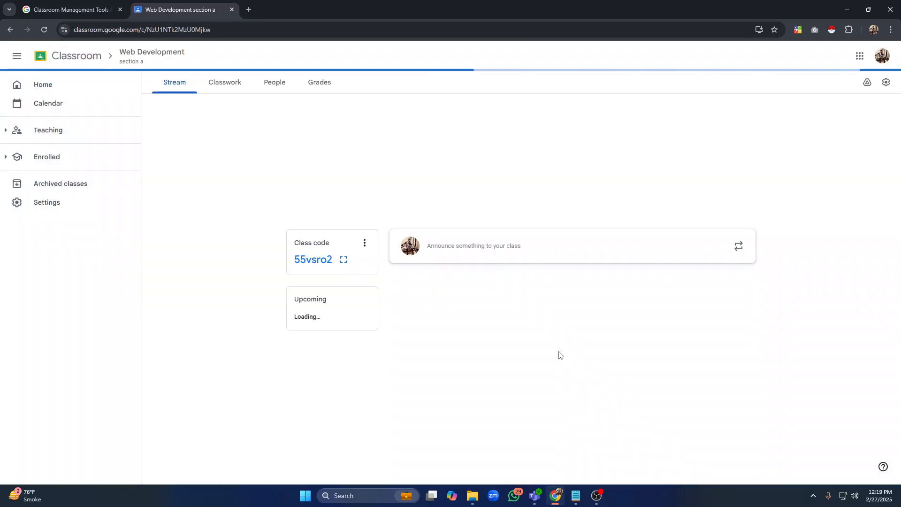
Review the next agenda items in the TEACHER notes
{"action": "left_click", "coordinate": [576, 495]}
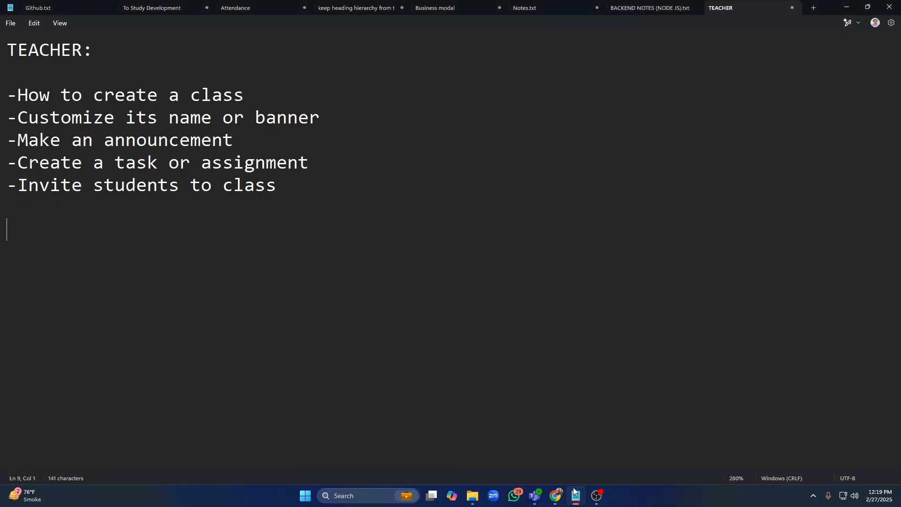
{"action": "triple_click", "coordinate": [247, 90]}
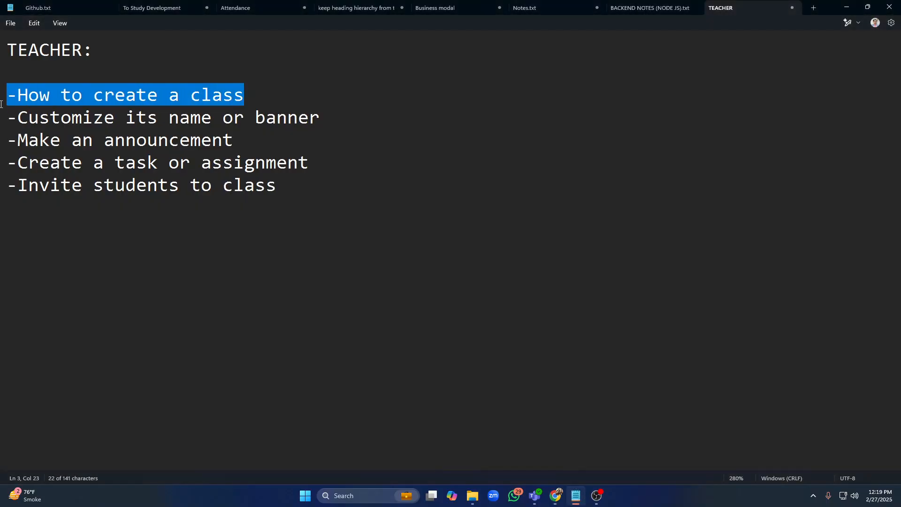
{"action": "left_click", "coordinate": [348, 145]}
{"action": "left_click_drag", "start_coordinate": [338, 122], "coordinate": [1, 127]}
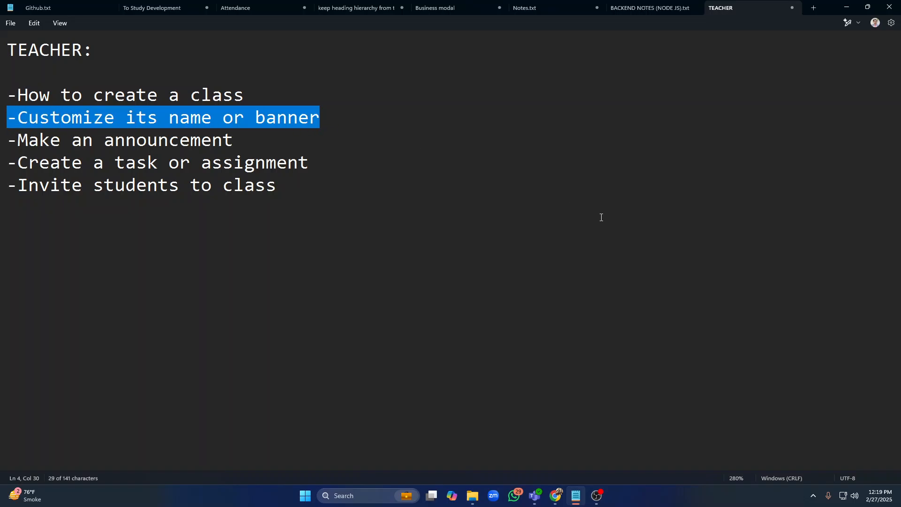
Open the class's appearance customization and browse the stream header theme categories without choosing one
{"action": "key", "text": "alt+Tab"}
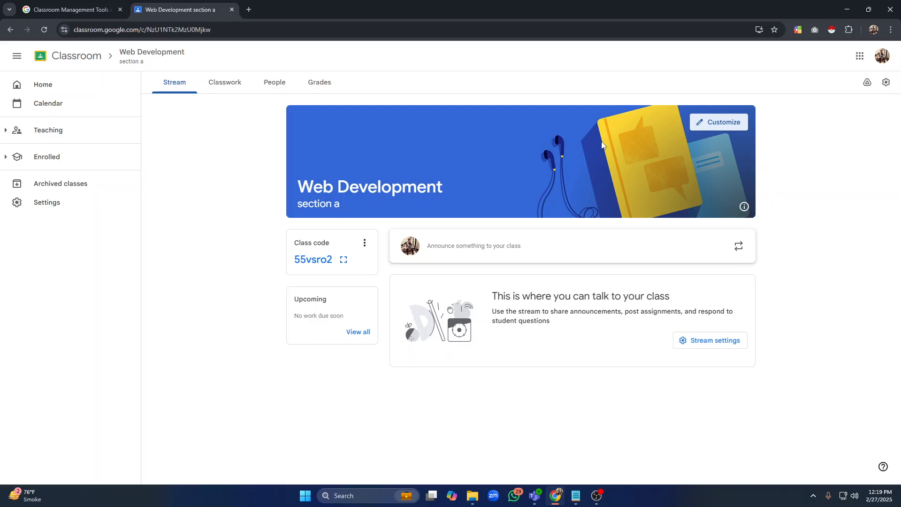
{"action": "left_click", "coordinate": [718, 123]}
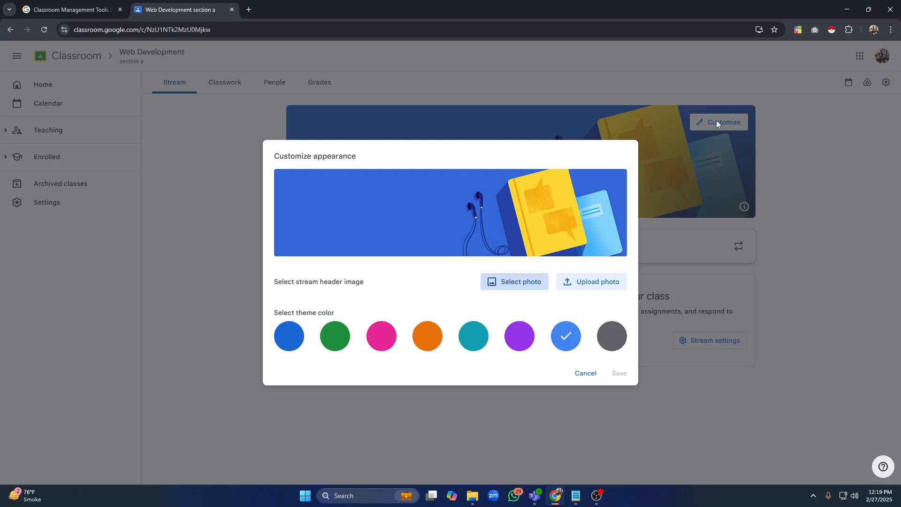
{"action": "left_click", "coordinate": [505, 285]}
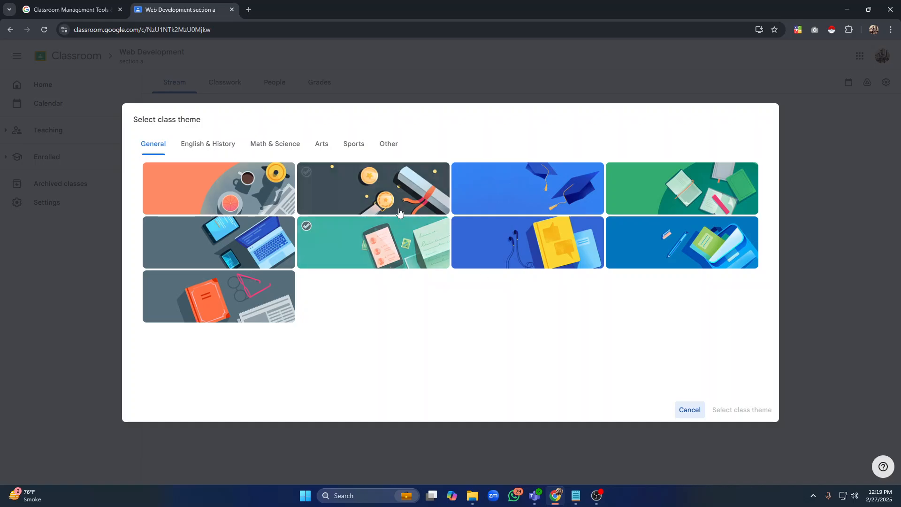
{"action": "left_click", "coordinate": [208, 140]}
{"action": "left_click", "coordinate": [267, 142]}
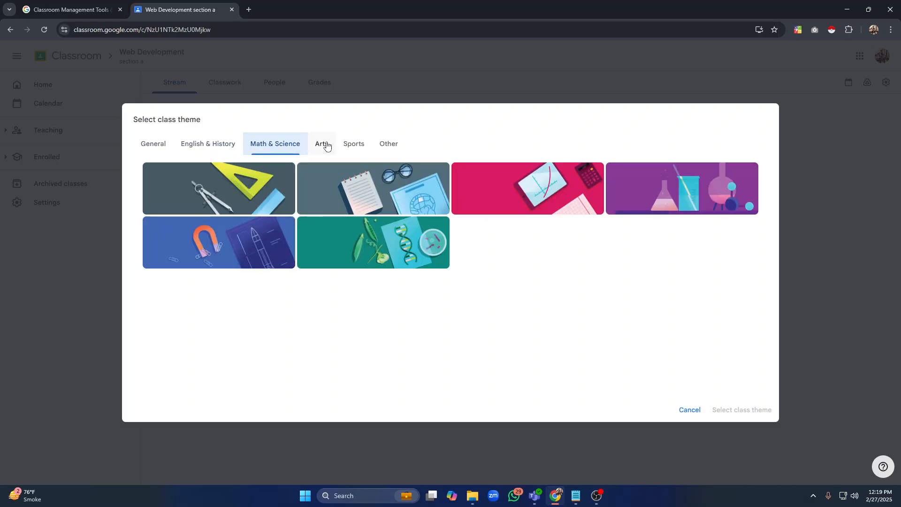
{"action": "left_click", "coordinate": [356, 143]}
{"action": "left_click", "coordinate": [384, 143]}
{"action": "left_click", "coordinate": [687, 407]}
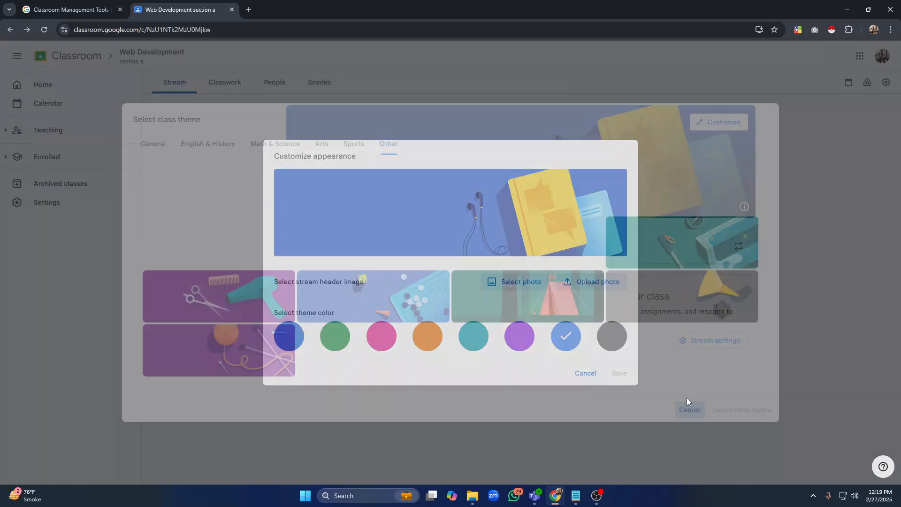
Try to upload mqdefault from Downloads as the stream header photo
{"action": "left_click", "coordinate": [585, 283]}
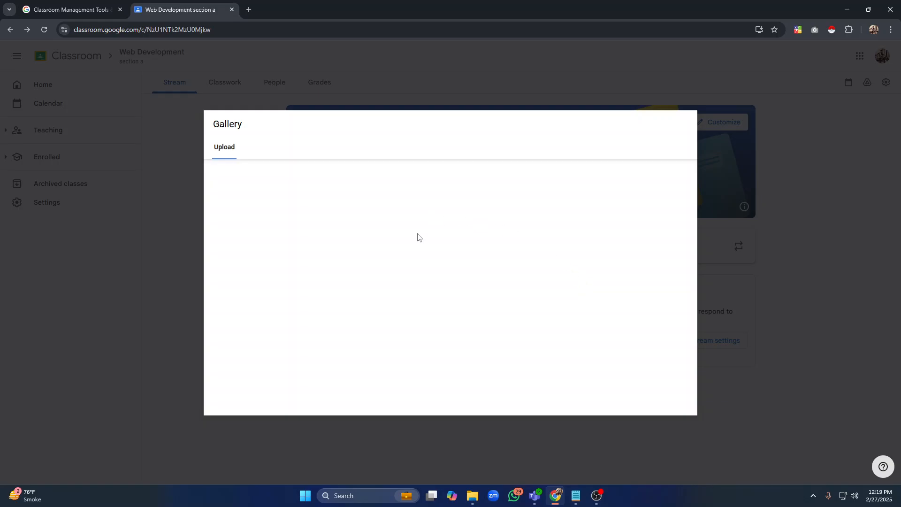
{"action": "left_click", "coordinate": [448, 315]}
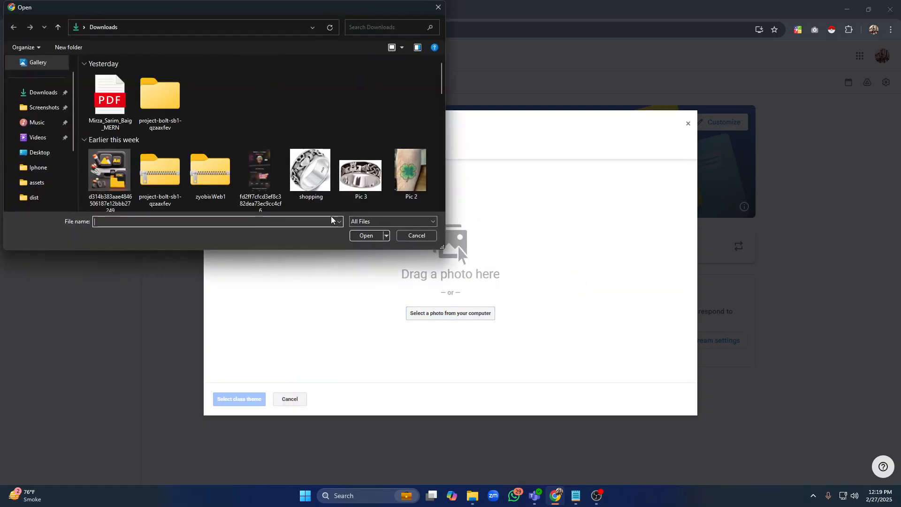
{"action": "left_click_drag", "start_coordinate": [441, 77], "coordinate": [443, 111]}
{"action": "left_click", "coordinate": [110, 117]}
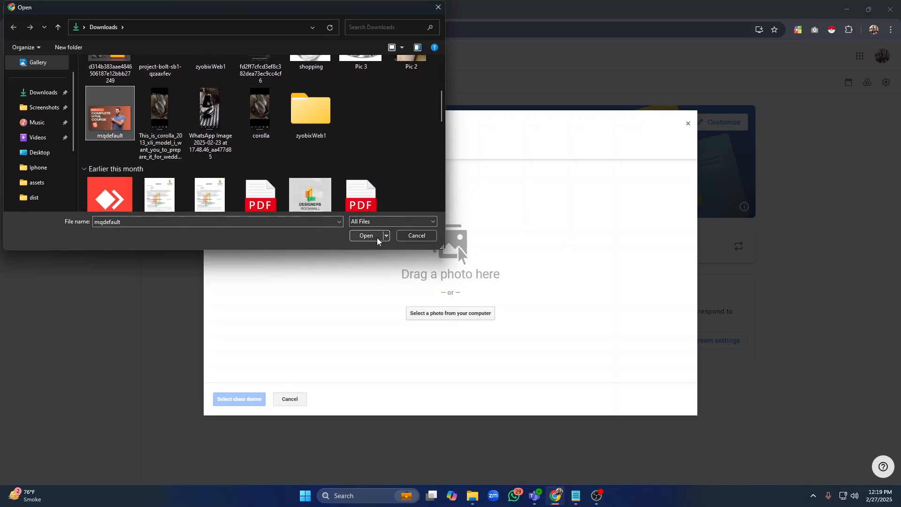
{"action": "left_click", "coordinate": [361, 235]}
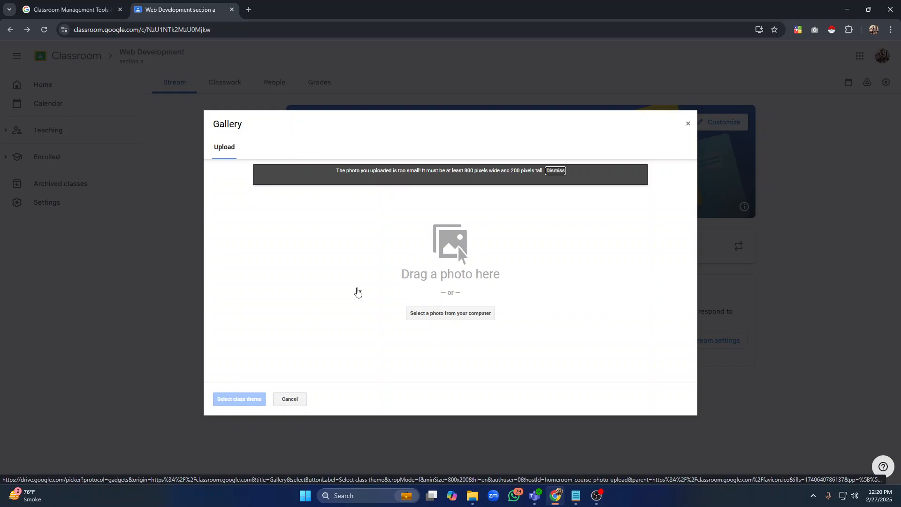
Upload Banner from Downloads as the stream header image, choose the dark grey theme colour, and save the appearance
{"action": "left_click", "coordinate": [465, 312]}
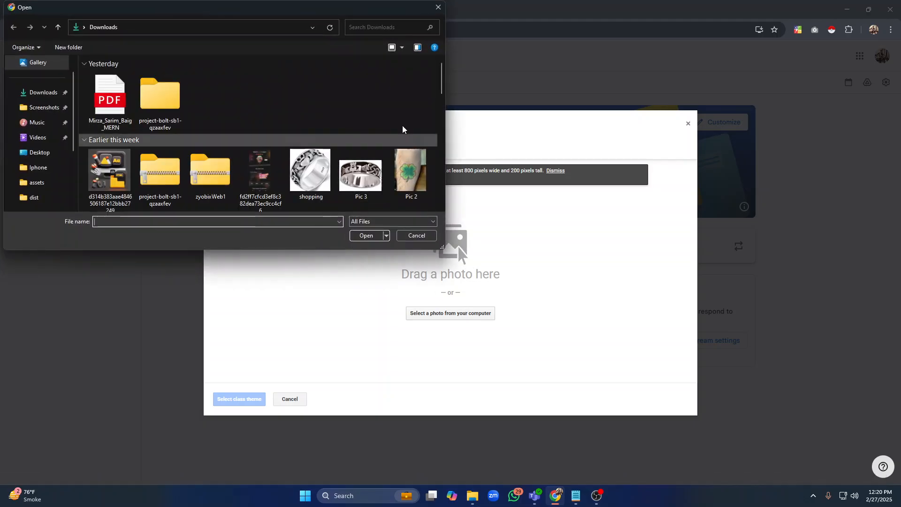
{"action": "scroll", "coordinate": [328, 132], "scroll_direction": "down", "scroll_amount": 15}
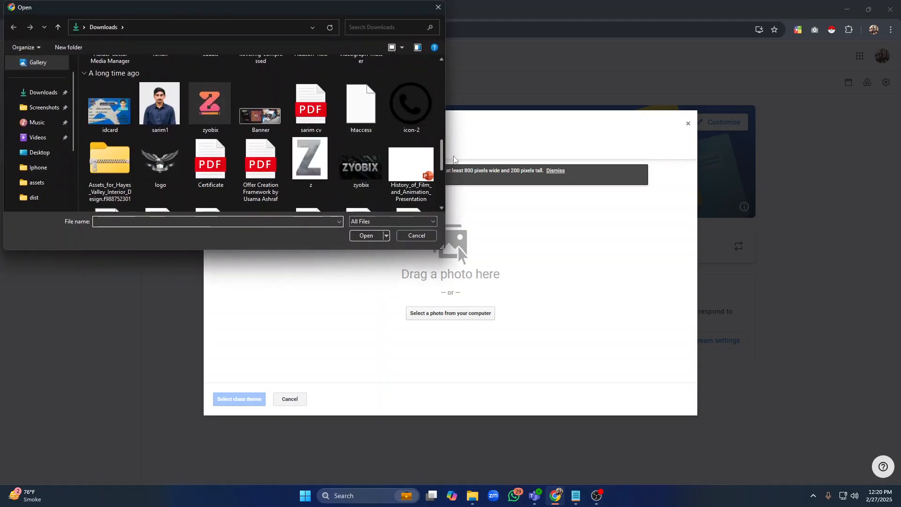
{"action": "left_click", "coordinate": [260, 96]}
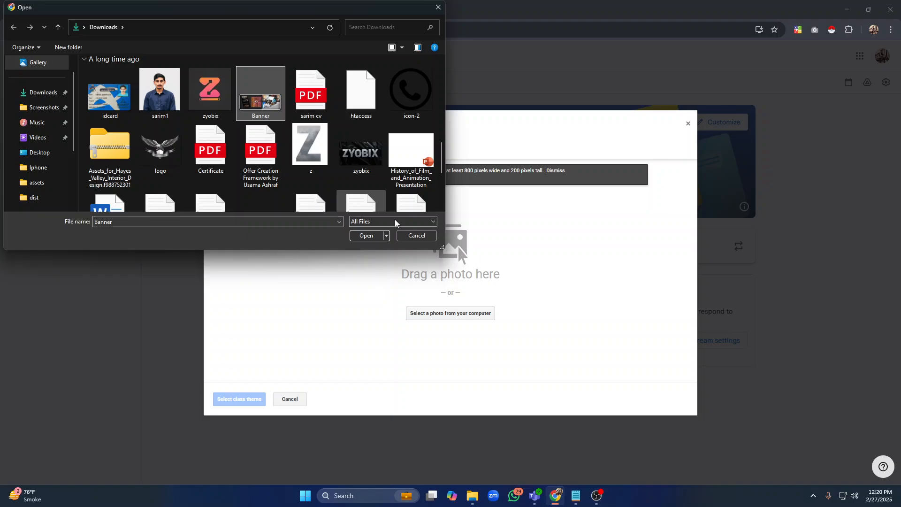
{"action": "left_click", "coordinate": [366, 236]}
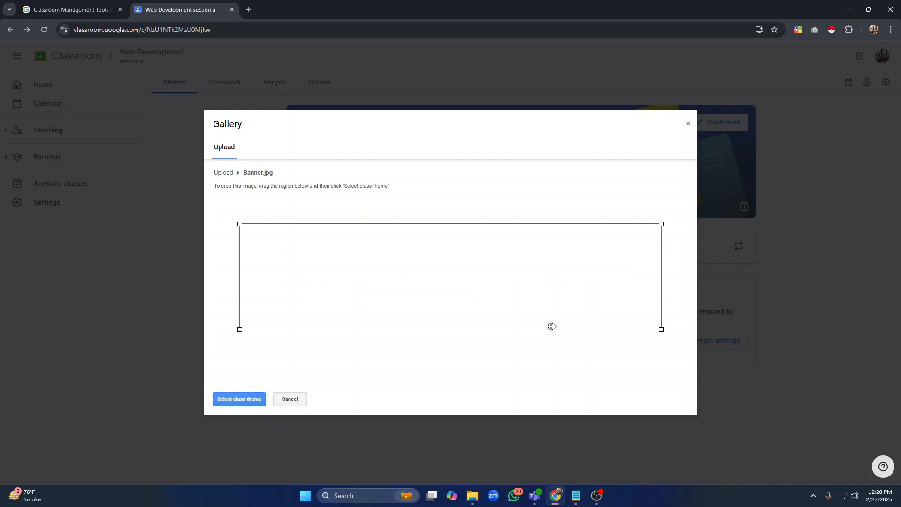
{"action": "left_click", "coordinate": [233, 399]}
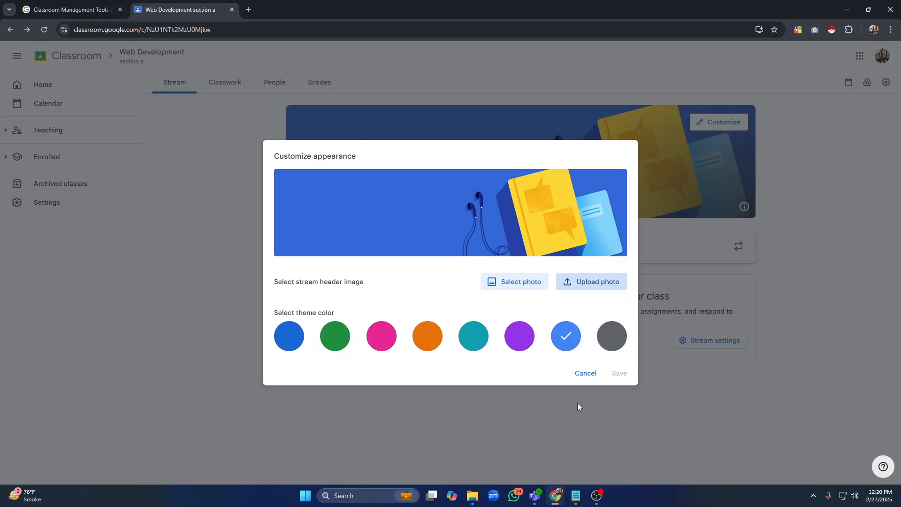
{"action": "left_click", "coordinate": [609, 344]}
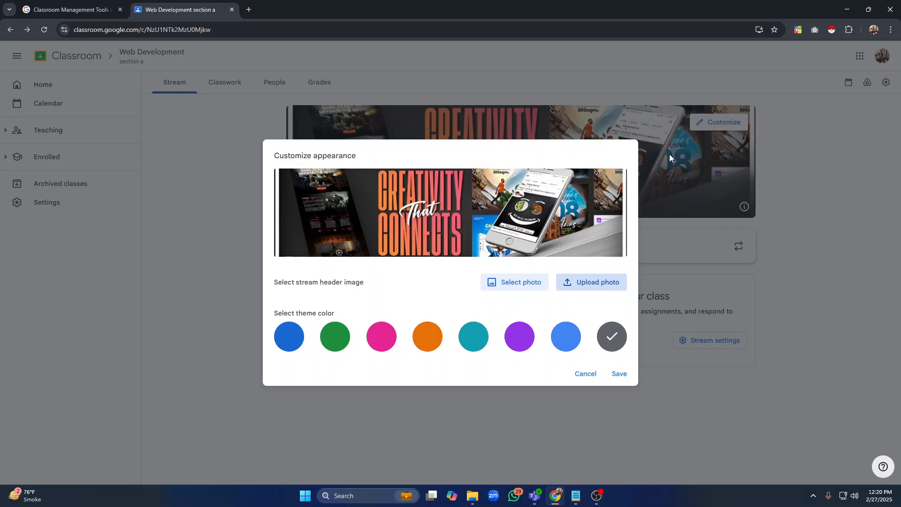
{"action": "left_click", "coordinate": [619, 374]}
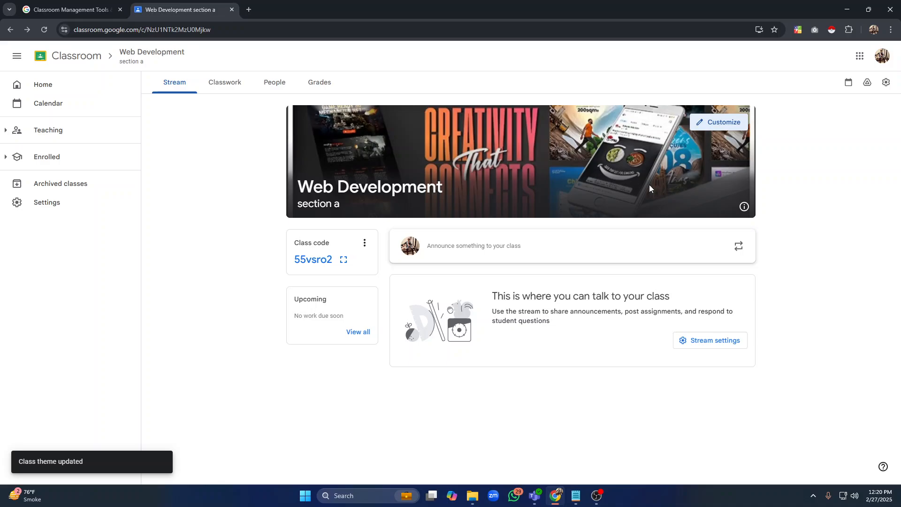
Review the next agenda item, Make an announcement, in the TEACHER notes
{"action": "left_click", "coordinate": [576, 497]}
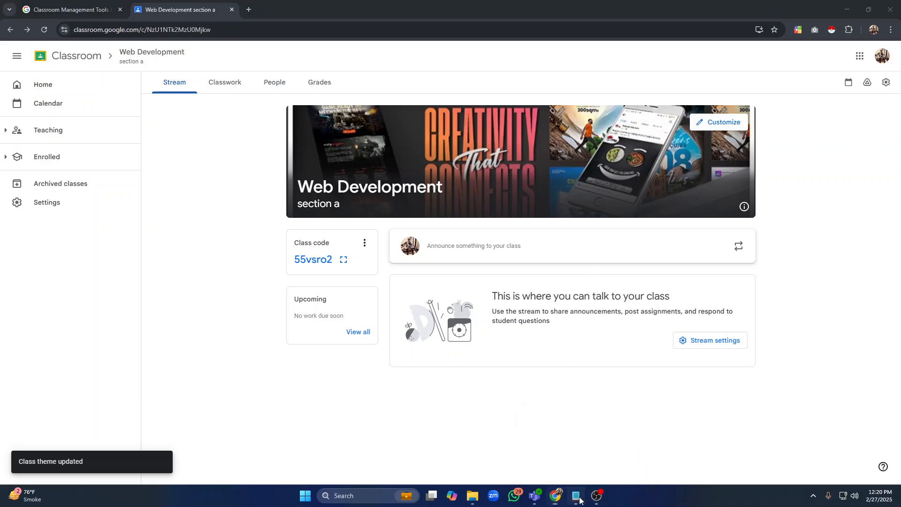
{"action": "left_click_drag", "start_coordinate": [272, 145], "coordinate": [2, 145]}
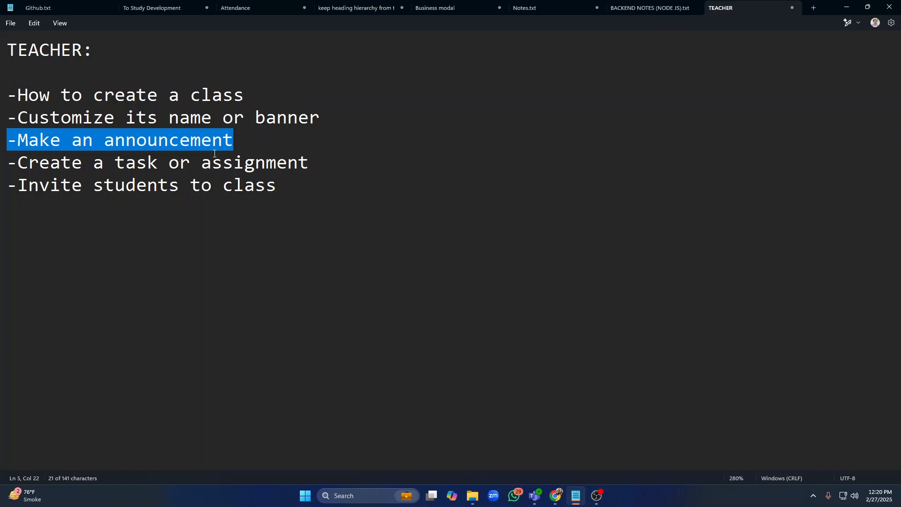
{"action": "key", "text": "alt+Tab"}
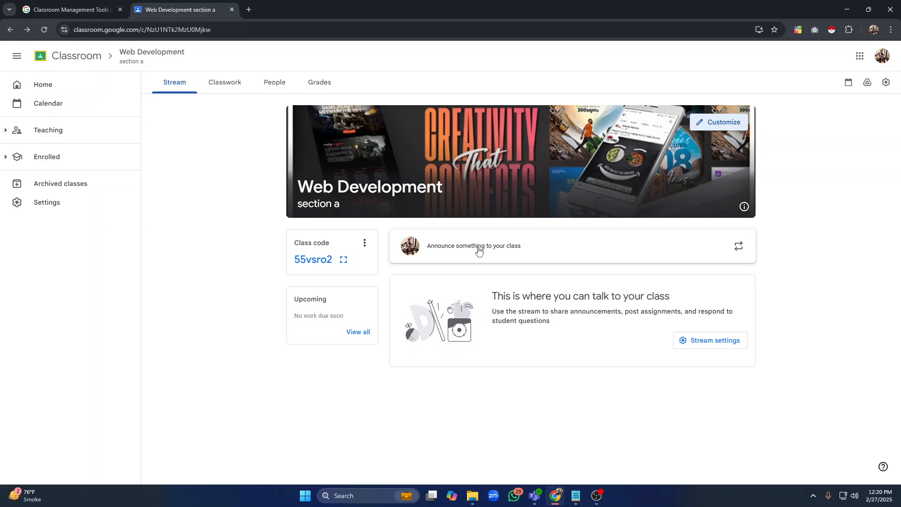
Write the class announcement 'Alert! your tomorrows class is being canceled.'
{"action": "left_click", "coordinate": [549, 253]}
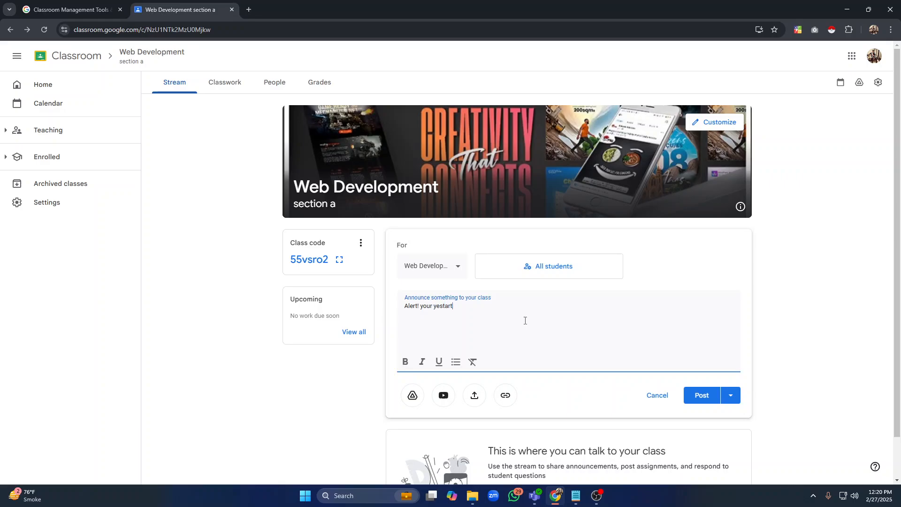
{"action": "key", "text": "BackSpace"}
{"action": "type", "text": "mor"}
{"action": "type", "text": "r"}
{"action": "type", "text": "as"}
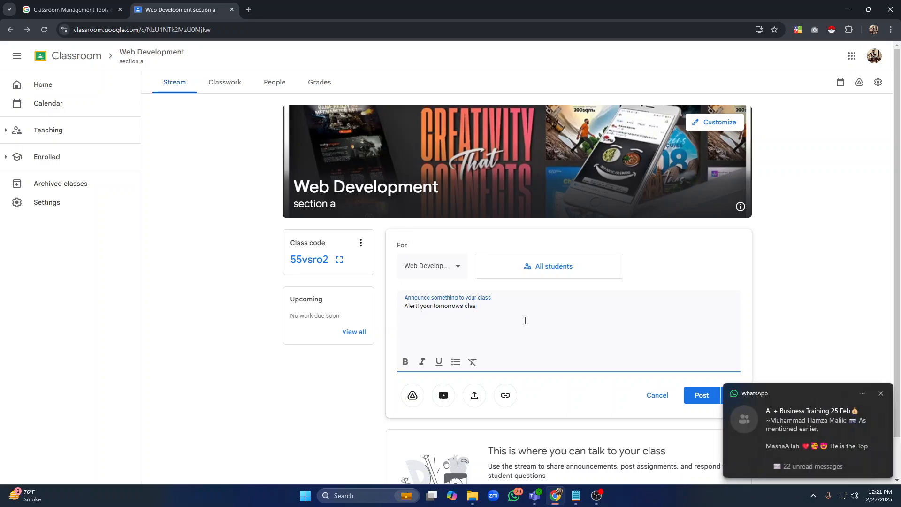
{"action": "type", "text": "s is be"}
{"action": "key", "text": "BackSpace"}
{"action": "key", "text": "BackSpace"}
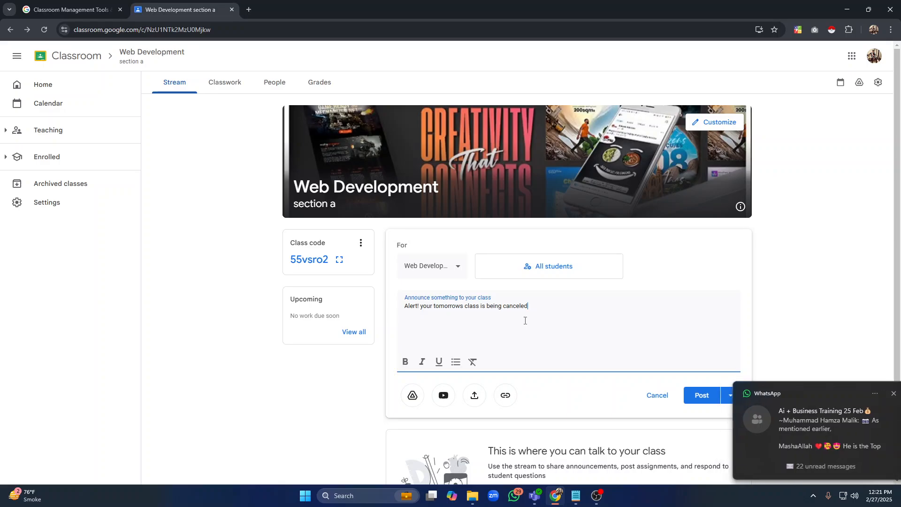
Make the whole announcement text bold and italic, and underline the part from 'orrows class is being canceled.'
{"action": "triple_click", "coordinate": [545, 306]}
{"action": "left_click", "coordinate": [581, 320]}
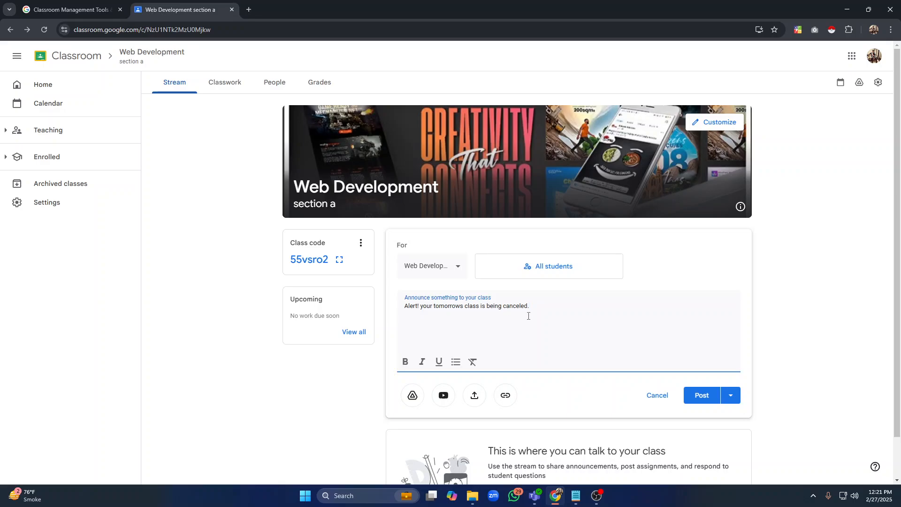
{"action": "left_click_drag", "start_coordinate": [545, 304], "coordinate": [404, 308]}
{"action": "left_click", "coordinate": [406, 362]}
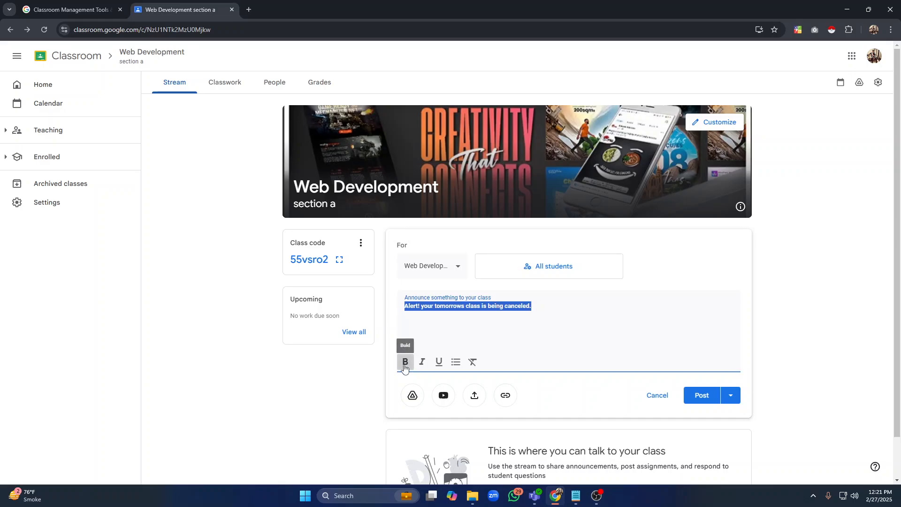
{"action": "left_click", "coordinate": [422, 362]}
{"action": "left_click", "coordinate": [543, 322]}
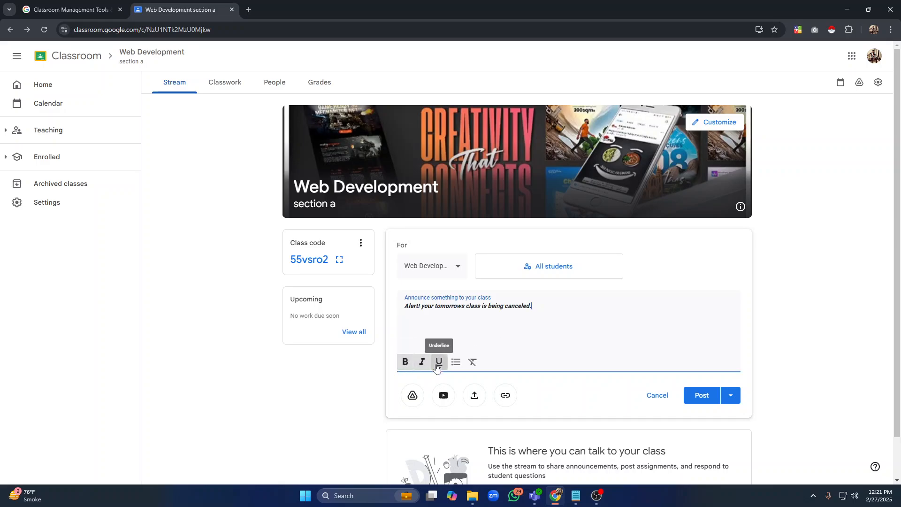
{"action": "left_click_drag", "start_coordinate": [534, 306], "coordinate": [445, 308]}
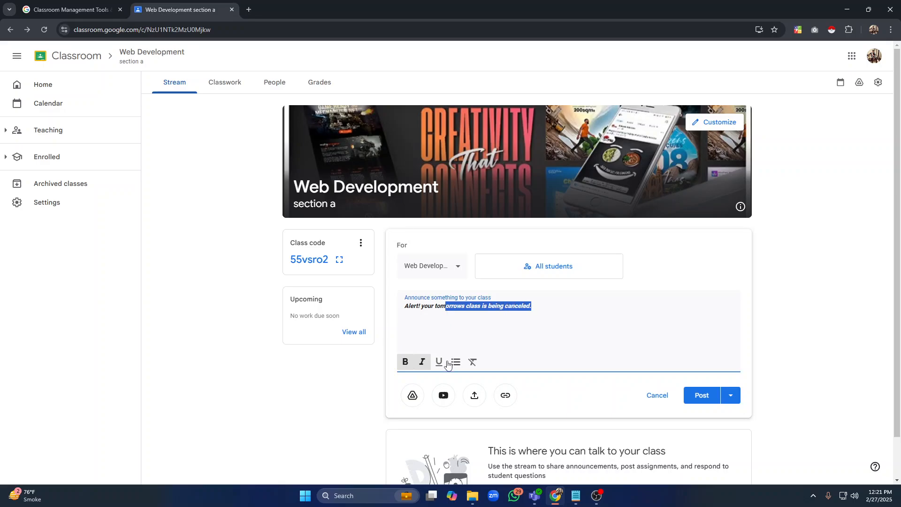
{"action": "left_click", "coordinate": [439, 362]}
{"action": "left_click", "coordinate": [479, 333]}
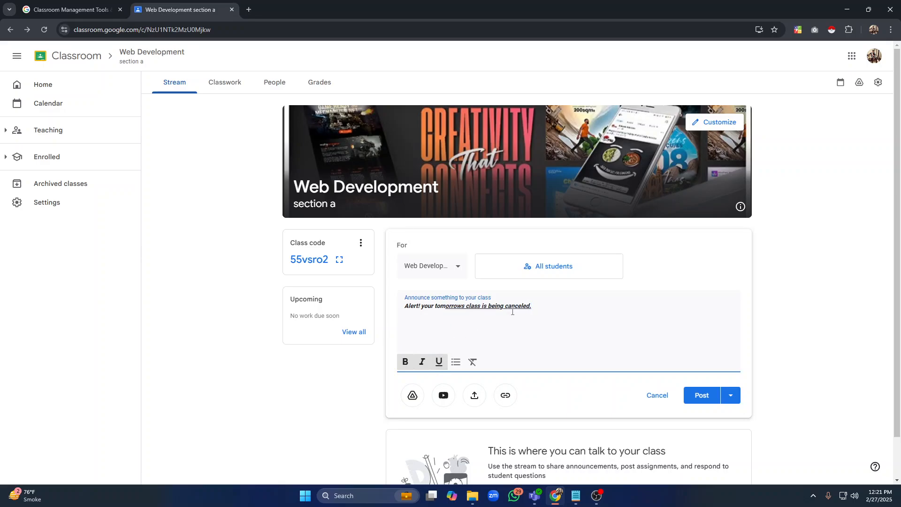
{"action": "left_click", "coordinate": [474, 395]}
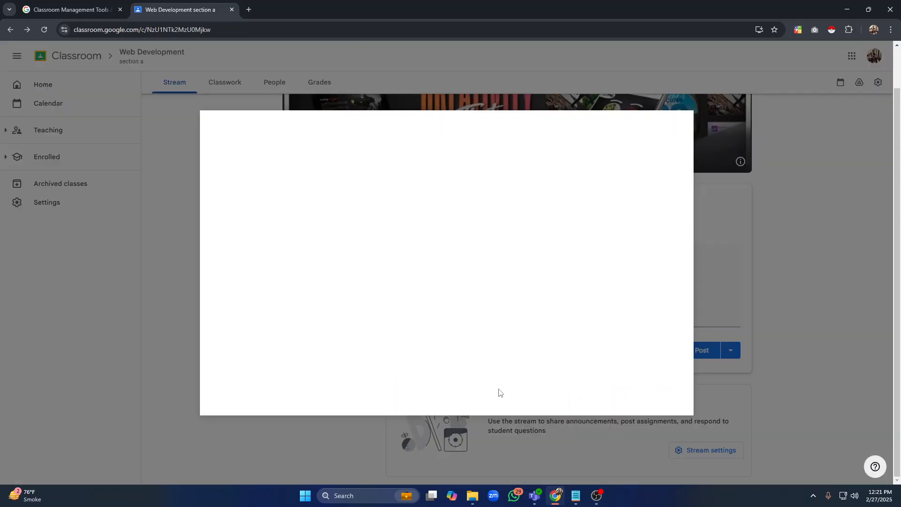
{"action": "left_click", "coordinate": [438, 324]}
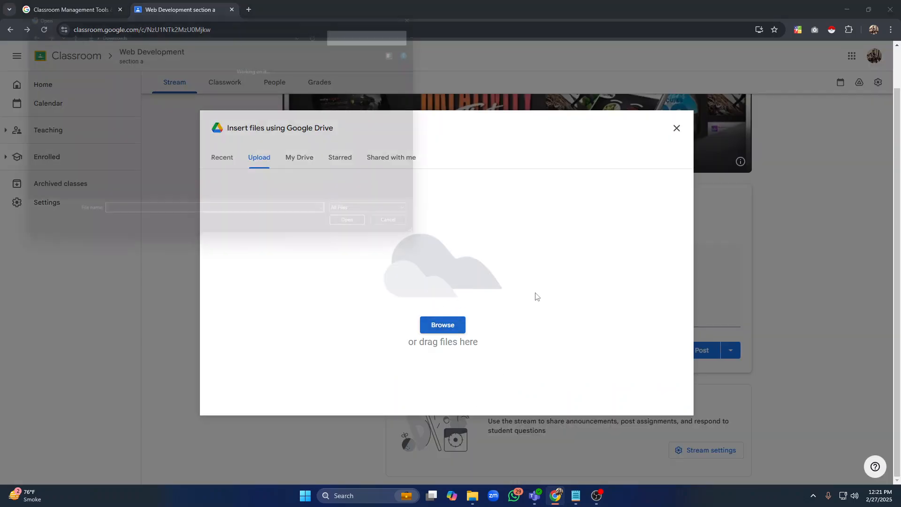
{"action": "left_click", "coordinate": [123, 167]}
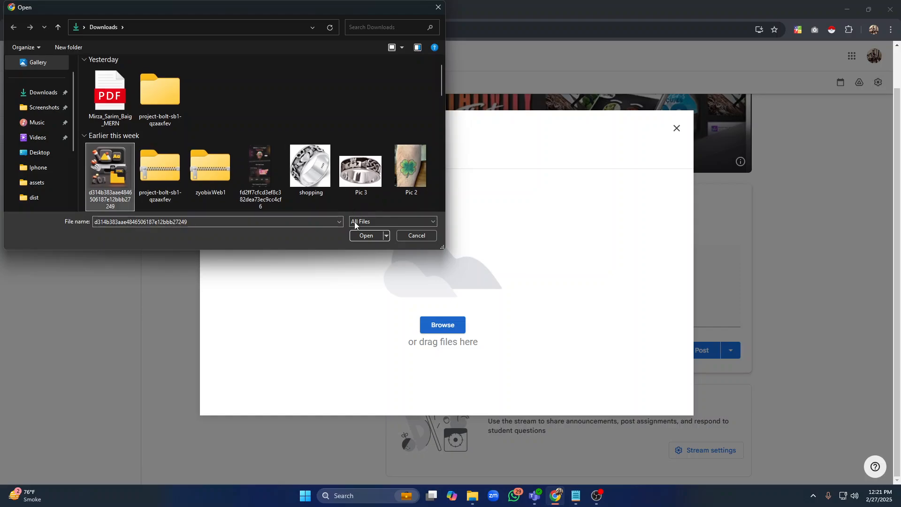
{"action": "left_click", "coordinate": [366, 236]}
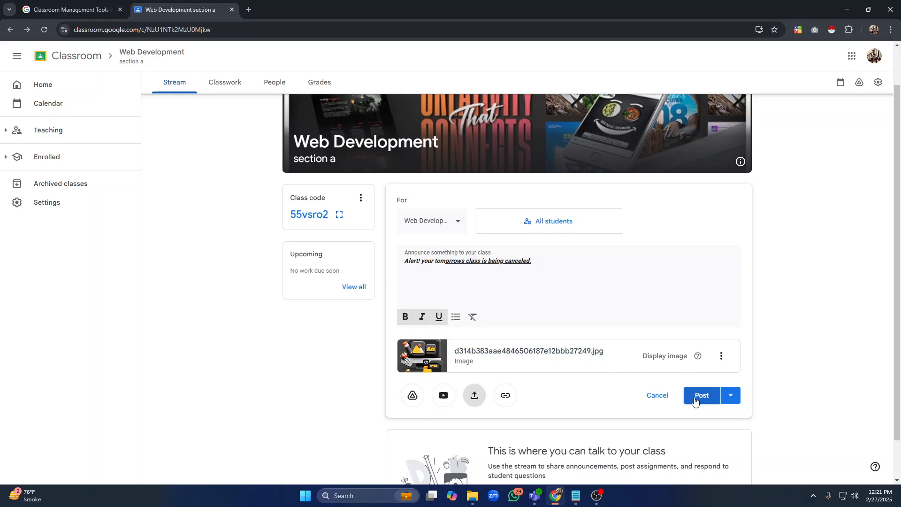
Post the announcement to all students of the Web Development class
{"action": "left_click", "coordinate": [448, 224]}
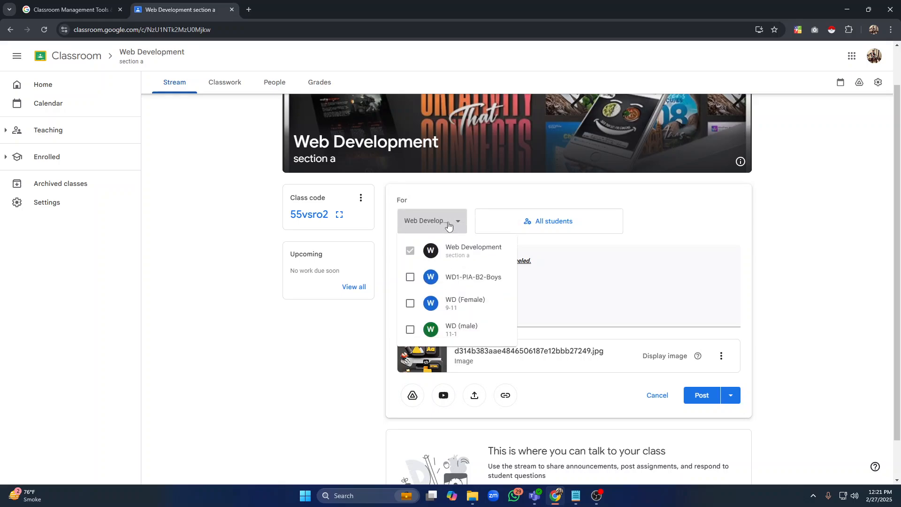
{"action": "scroll", "coordinate": [449, 225], "scroll_direction": "up", "scroll_amount": 1}
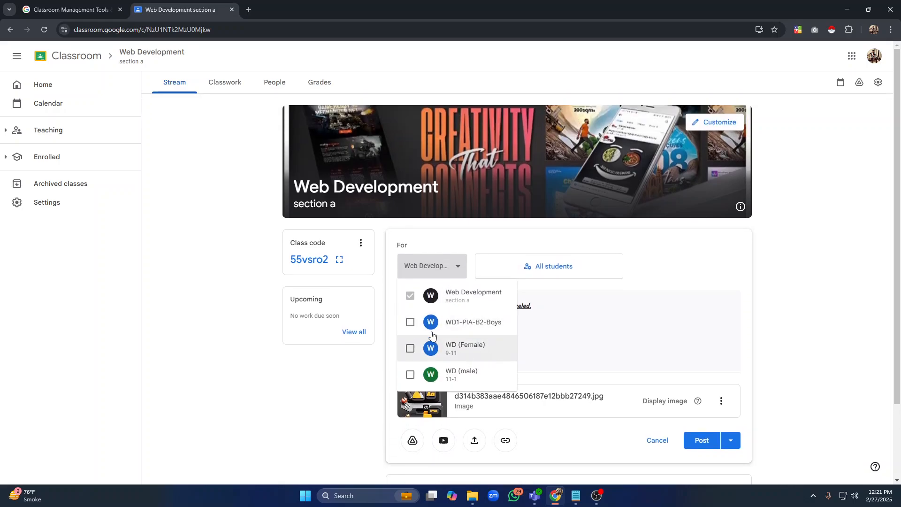
{"action": "left_click", "coordinate": [441, 270]}
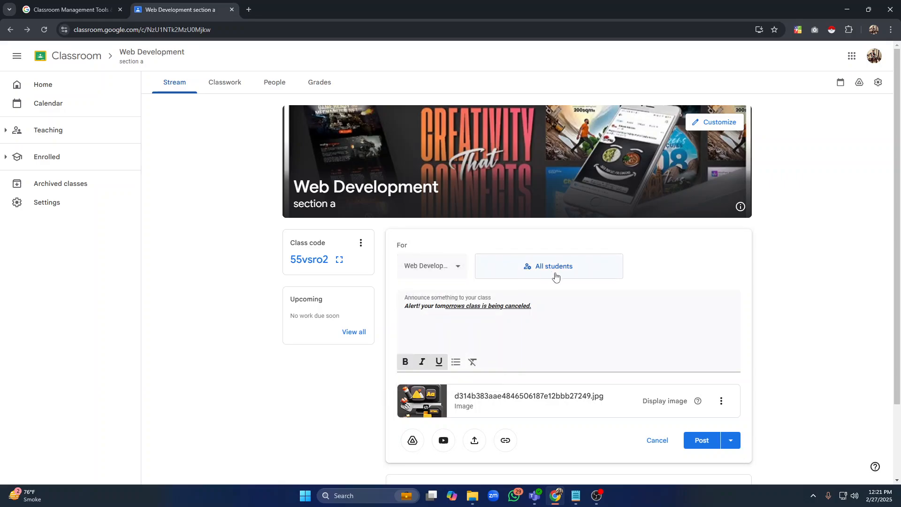
{"action": "left_click", "coordinate": [574, 265]}
{"action": "left_click", "coordinate": [627, 278]}
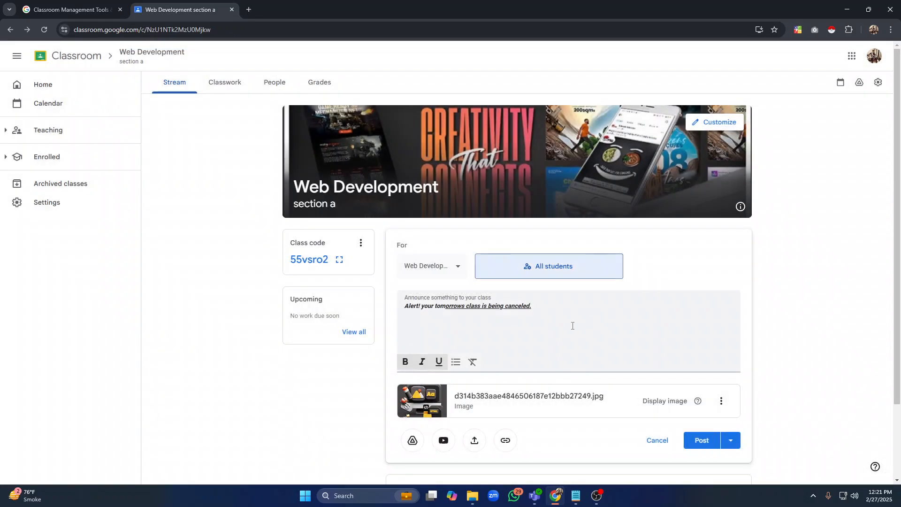
{"action": "left_click", "coordinate": [695, 442]}
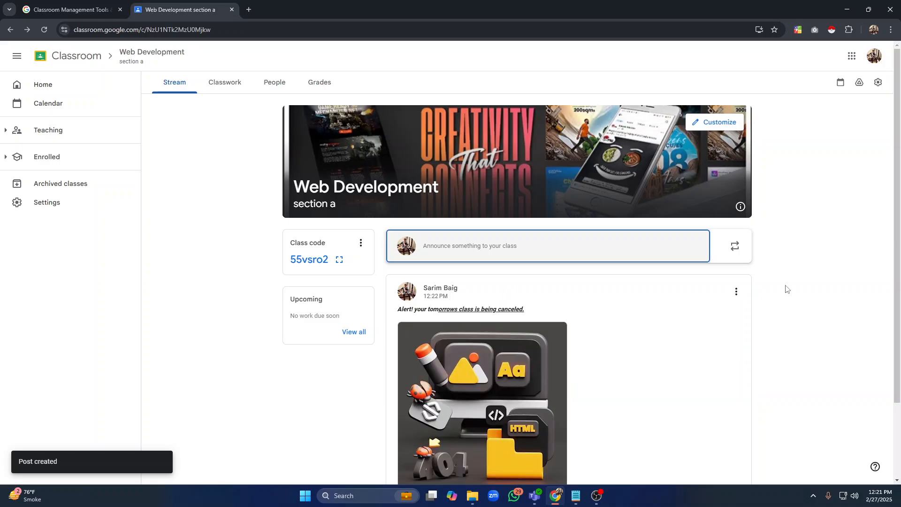
{"action": "scroll", "coordinate": [679, 306], "scroll_direction": "down", "scroll_amount": 2}
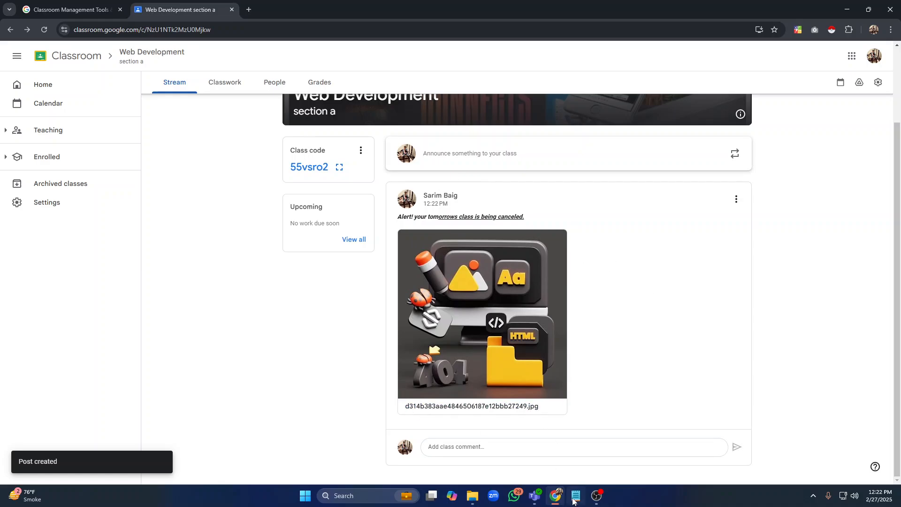
Review the next agenda item, Create a task or assignment, in the TEACHER notes
{"action": "left_click", "coordinate": [576, 496]}
{"action": "left_click", "coordinate": [319, 162]}
{"action": "left_click_drag", "start_coordinate": [319, 163], "coordinate": [2, 164]}
{"action": "left_click", "coordinate": [280, 178]}
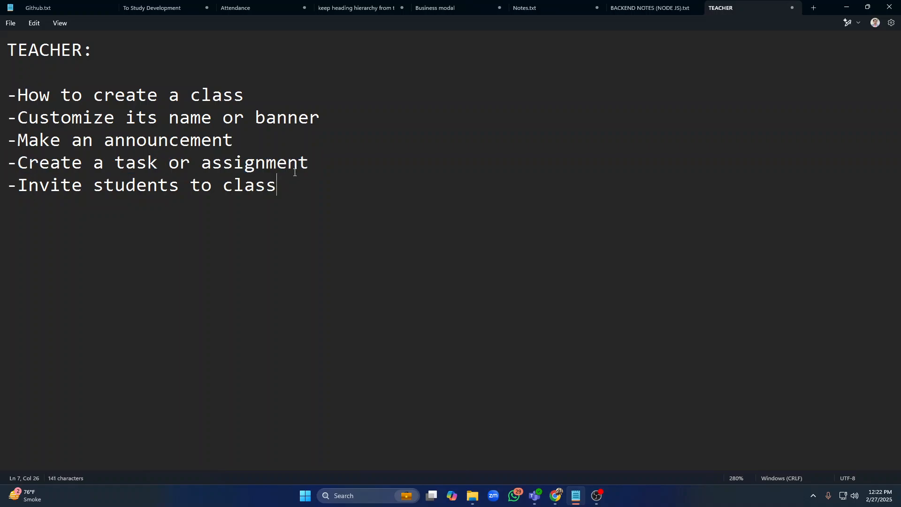
{"action": "left_click_drag", "start_coordinate": [317, 163], "coordinate": [5, 163]}
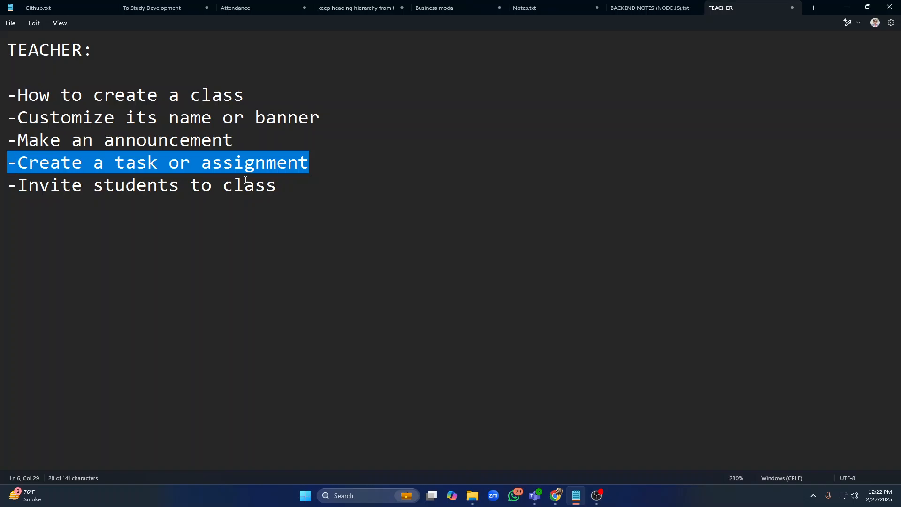
{"action": "key", "text": "alt+Tab"}
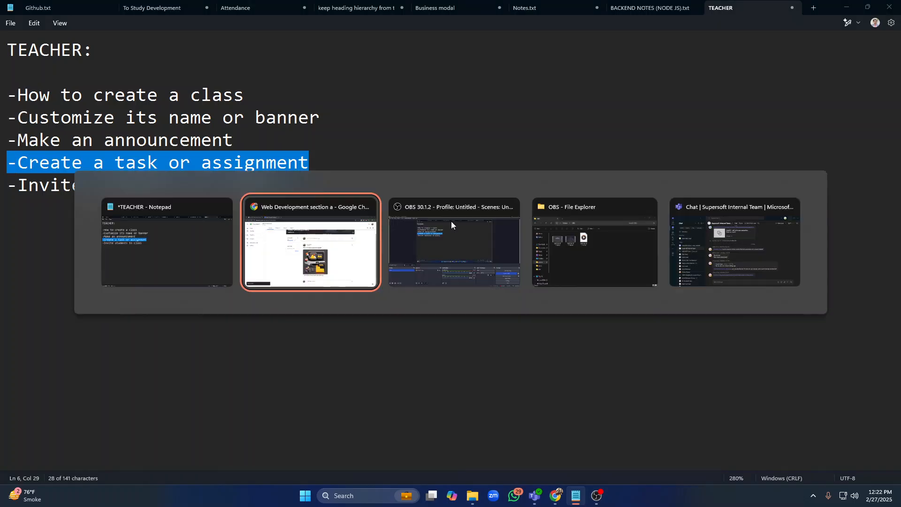
{"action": "left_click_drag", "start_coordinate": [899, 242], "coordinate": [899, 156]}
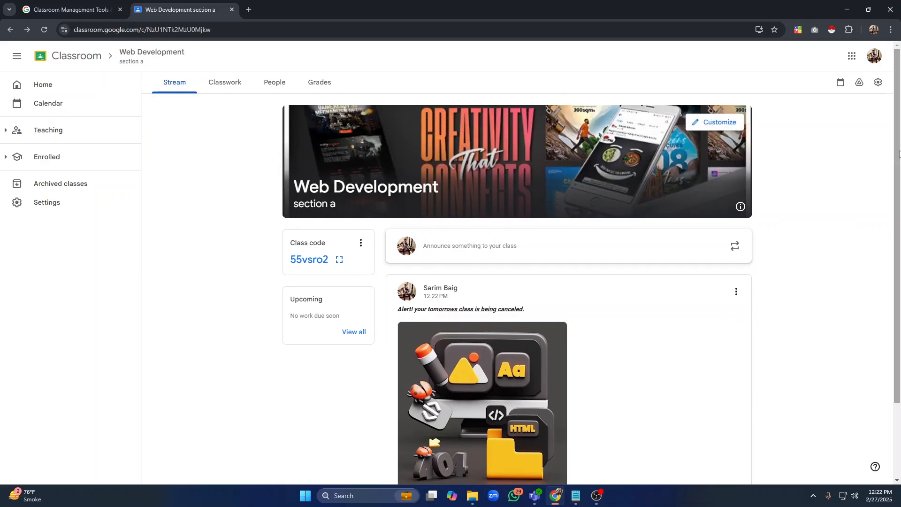
Start a new assignment in Classwork titled 'Create a landing page for your portfolio'
{"action": "left_click", "coordinate": [226, 87]}
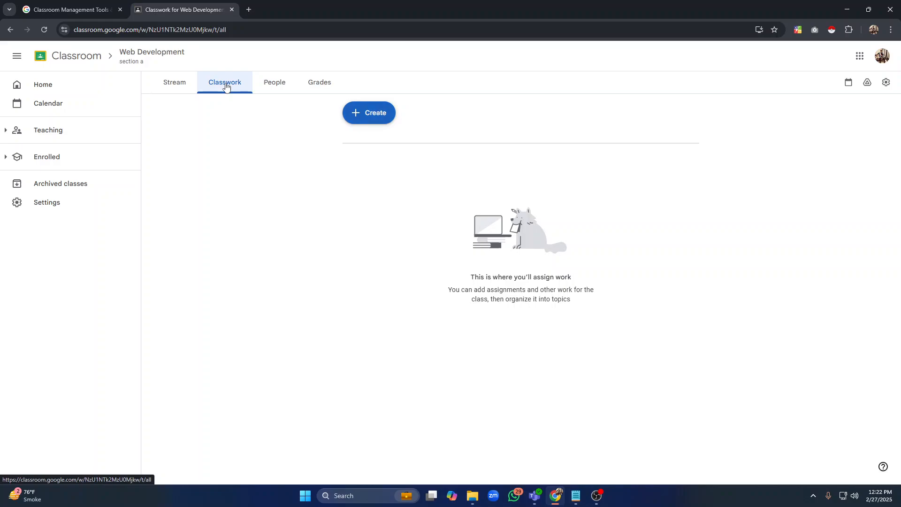
{"action": "left_click", "coordinate": [369, 116]}
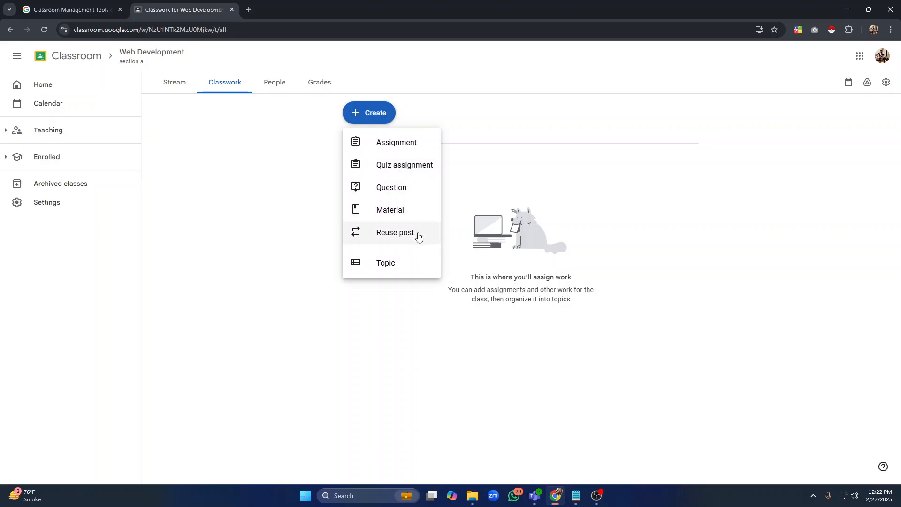
{"action": "left_click", "coordinate": [407, 147]}
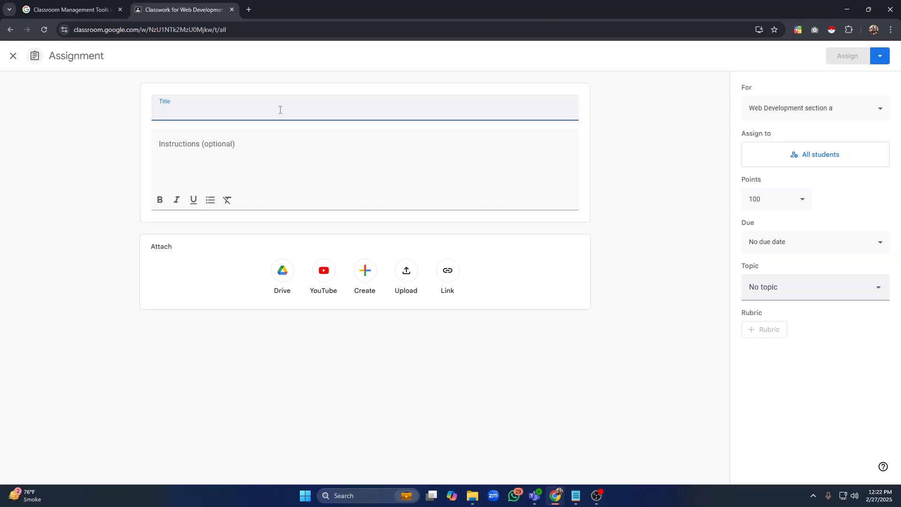
{"action": "type", "text": "Crea"}
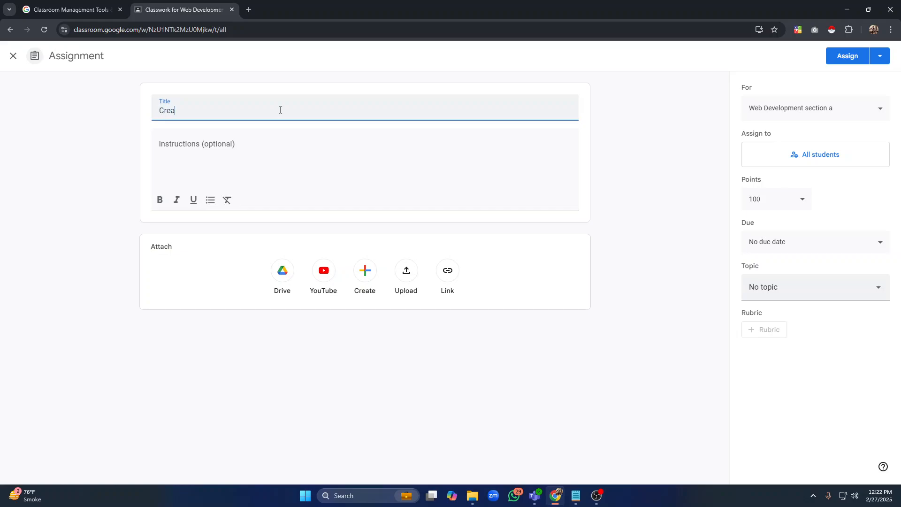
{"action": "type", "text": "te a landing page for your portfolio"}
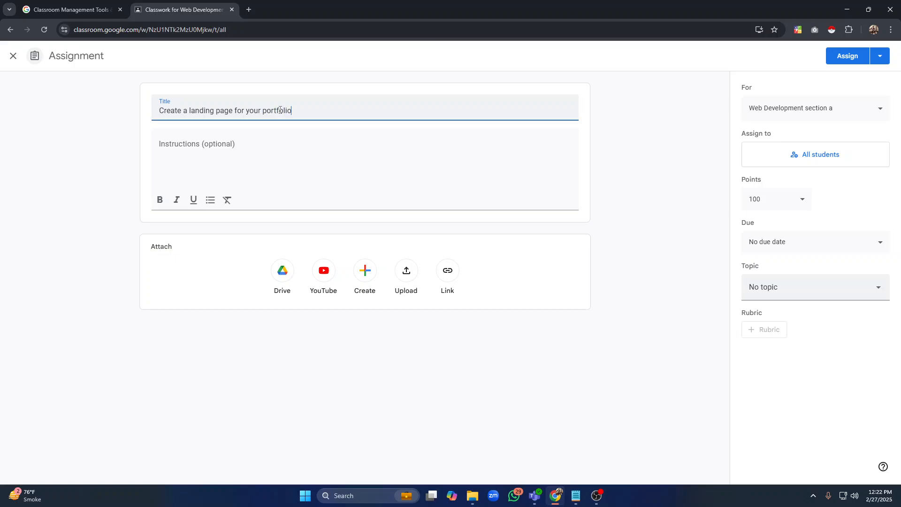
Enter the assignment instructions 'Use will only have to use html for this assignment.'
{"action": "key", "text": "Tab"}
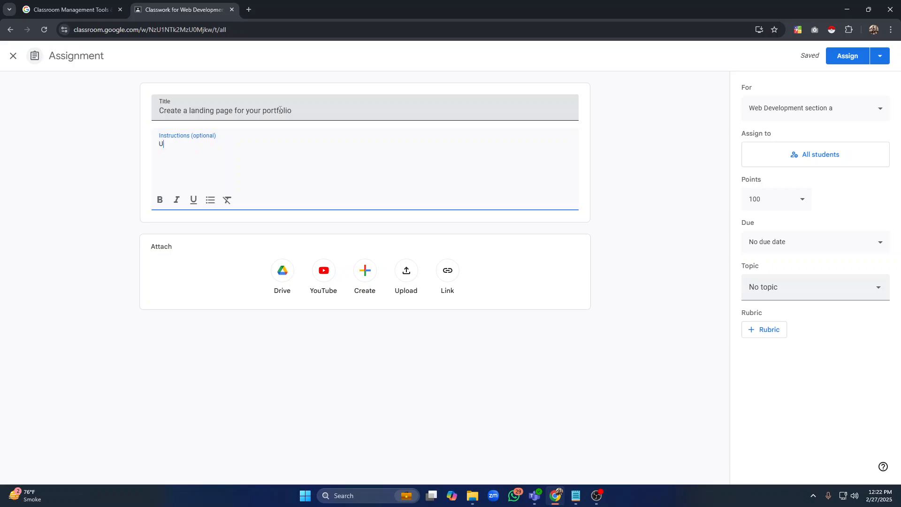
{"action": "type", "text": "se will only have to use html fo"}
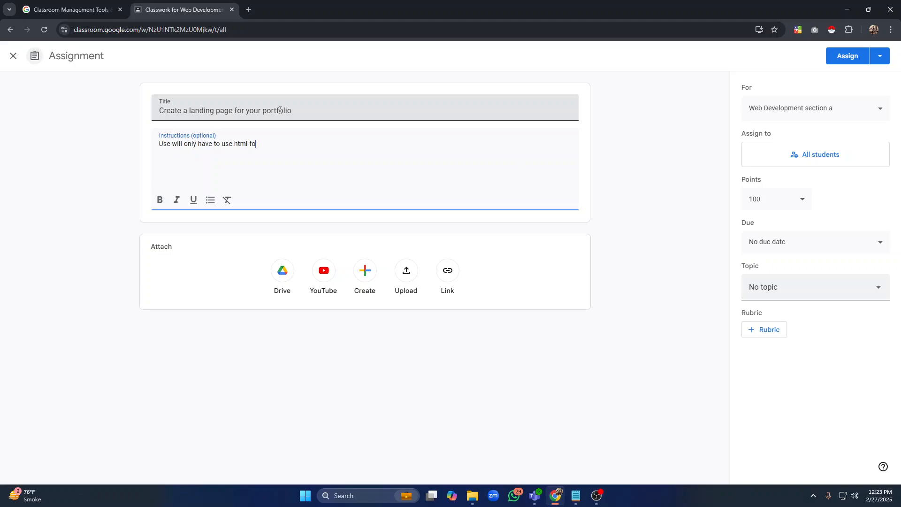
{"action": "type", "text": "r this assignment."}
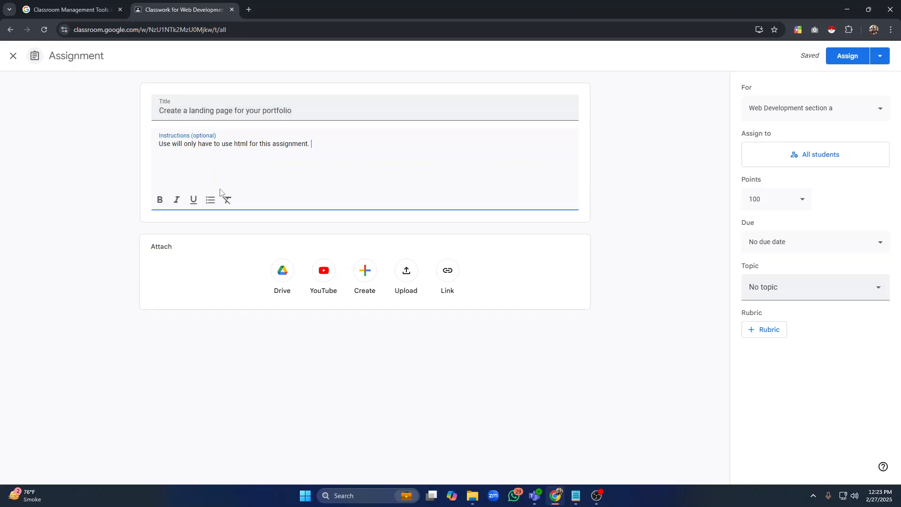
Upload the image mqdefault from Downloads as an attachment to the assignment and dismiss the sharing settings notice
{"action": "left_click", "coordinate": [395, 270]}
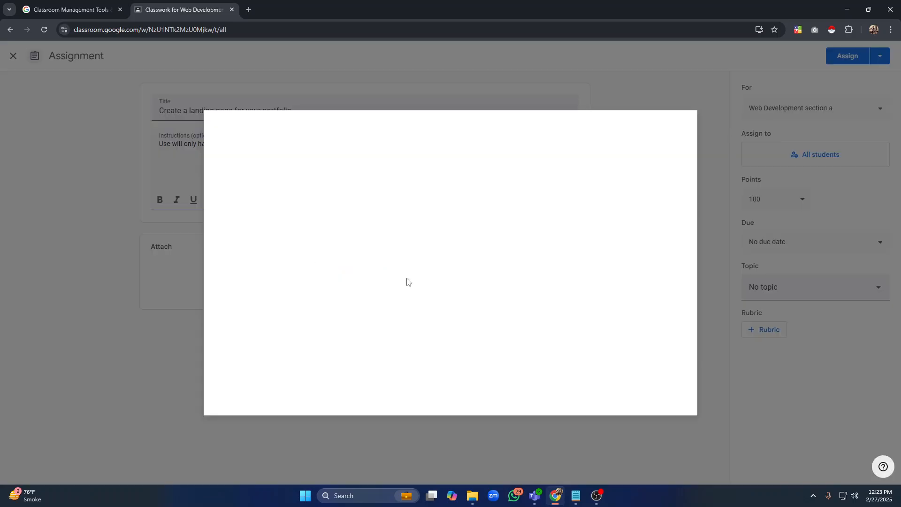
{"action": "left_click", "coordinate": [446, 324]}
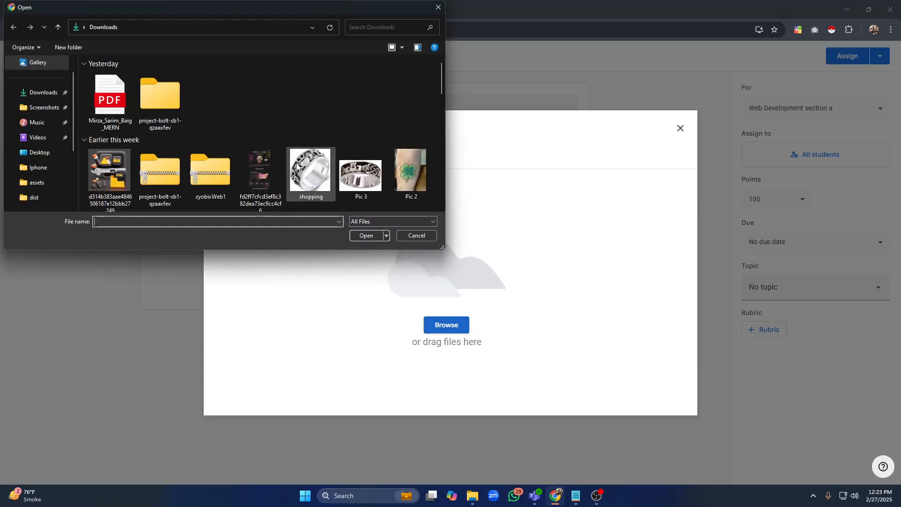
{"action": "scroll", "coordinate": [442, 94], "scroll_direction": "down", "scroll_amount": 1}
{"action": "mouse_move", "coordinate": [442, 94]}
{"action": "left_mouse_down"}
{"action": "mouse_move", "coordinate": [442, 132]}
{"action": "mouse_move", "coordinate": [442, 106]}
{"action": "left_mouse_up"}
{"action": "left_click", "coordinate": [110, 159]}
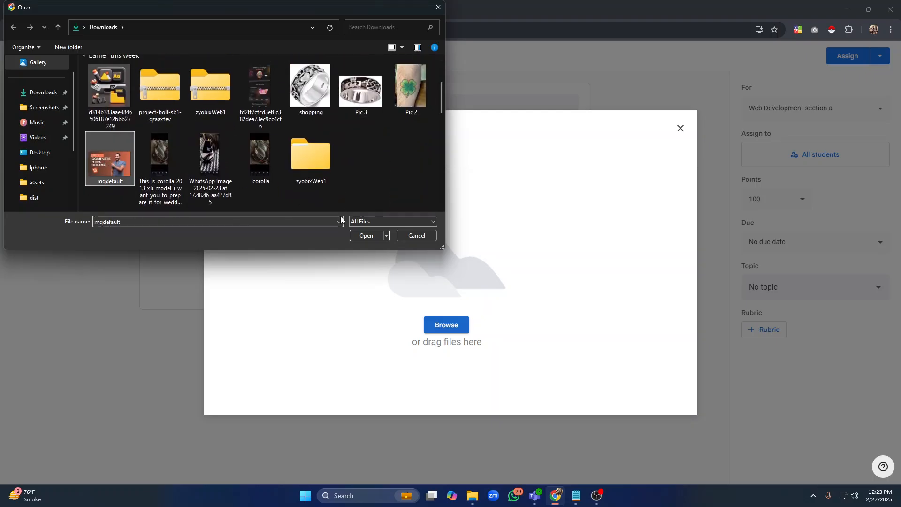
{"action": "left_click", "coordinate": [366, 236]}
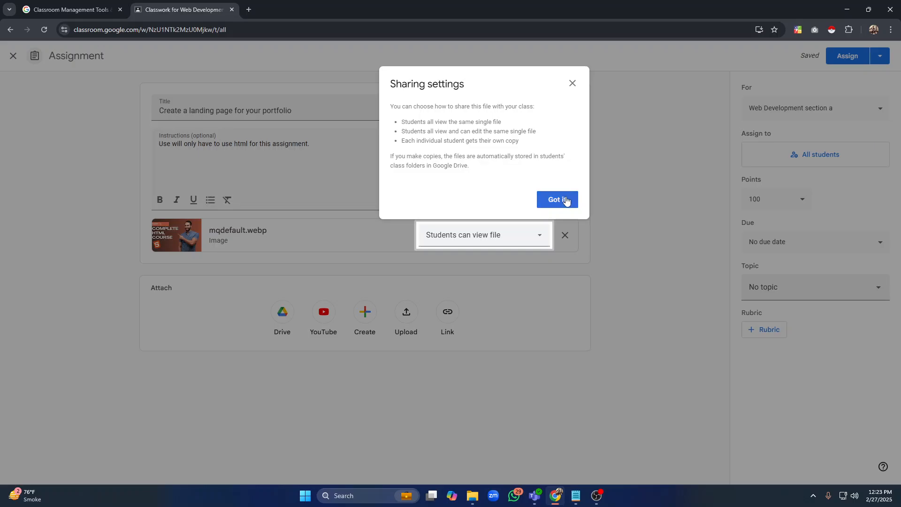
{"action": "left_click", "coordinate": [565, 201]}
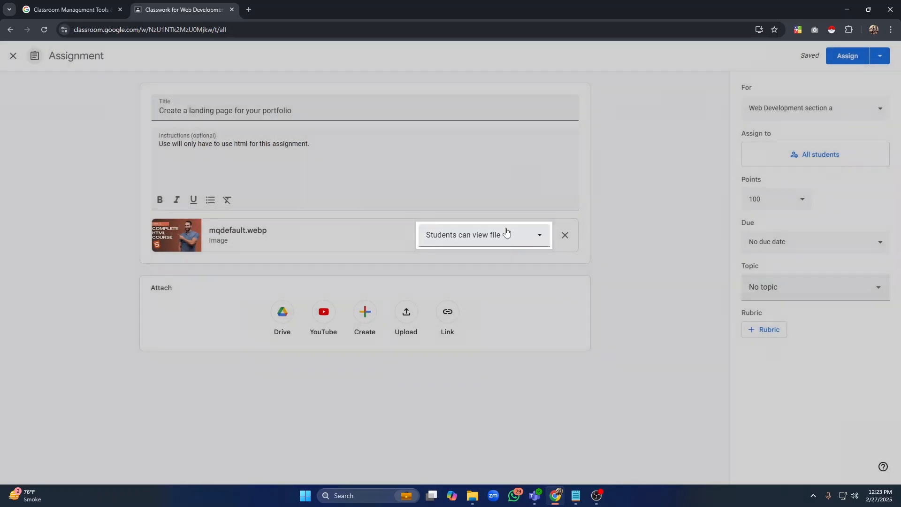
Review the attachment's sharing options and the list of classes the assignment can go to
{"action": "left_click", "coordinate": [522, 235]}
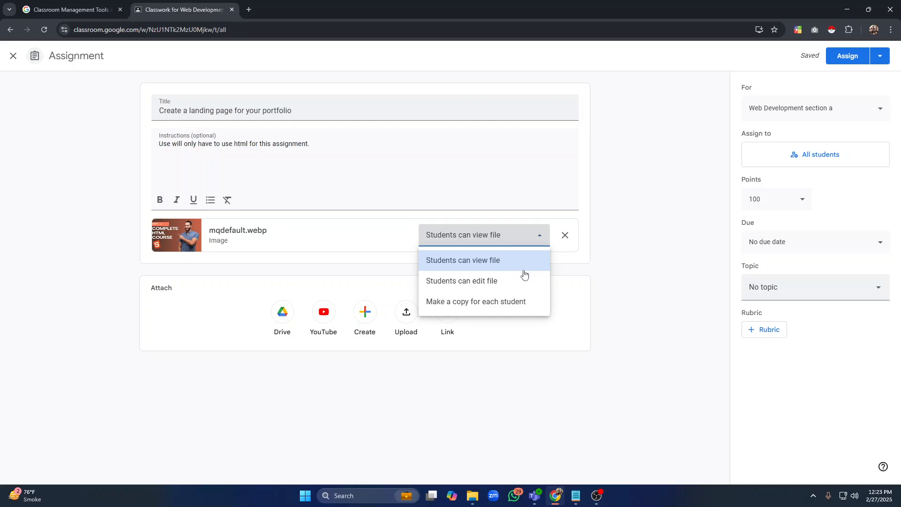
{"action": "left_click", "coordinate": [478, 269]}
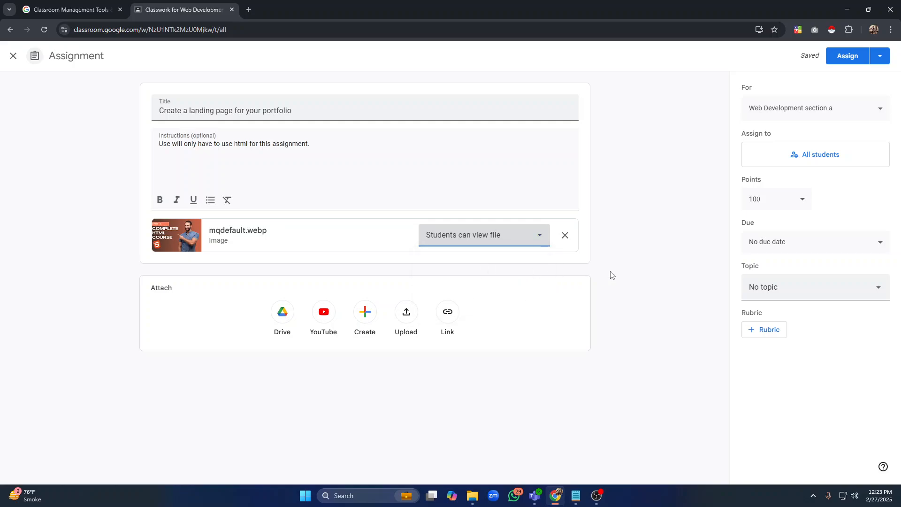
{"action": "left_click", "coordinate": [869, 117]}
{"action": "left_click", "coordinate": [849, 108]}
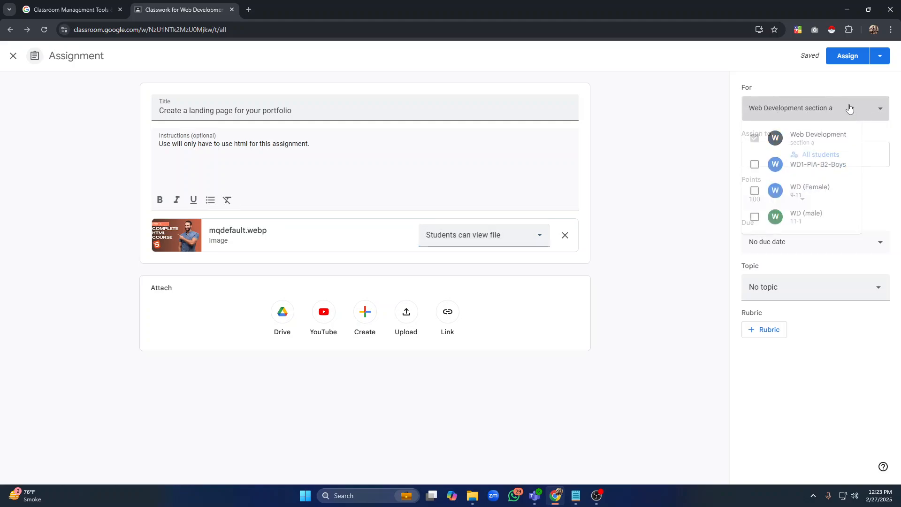
{"action": "left_click", "coordinate": [850, 108]}
{"action": "left_click", "coordinate": [850, 108]}
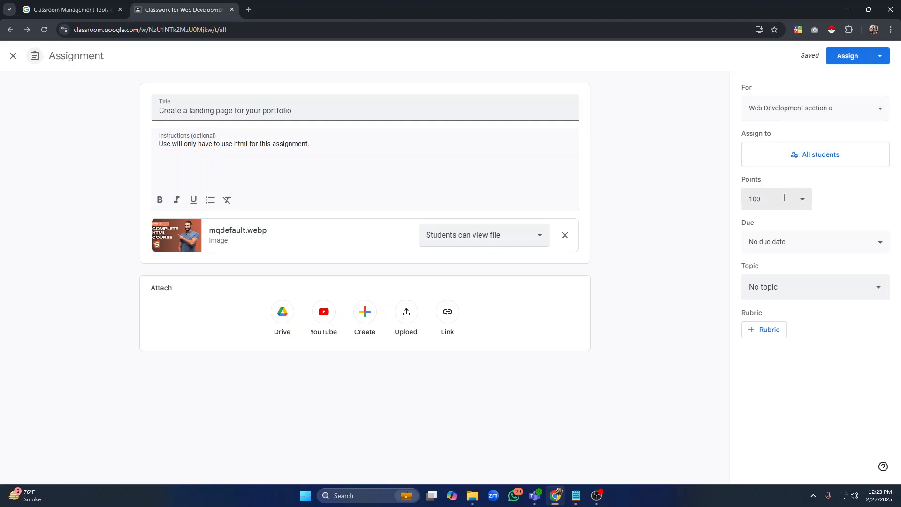
Set the assignment's points to 20
{"action": "left_click", "coordinate": [784, 197]}
{"action": "key", "text": "BackSpace"}
{"action": "key", "text": "BackSpace"}
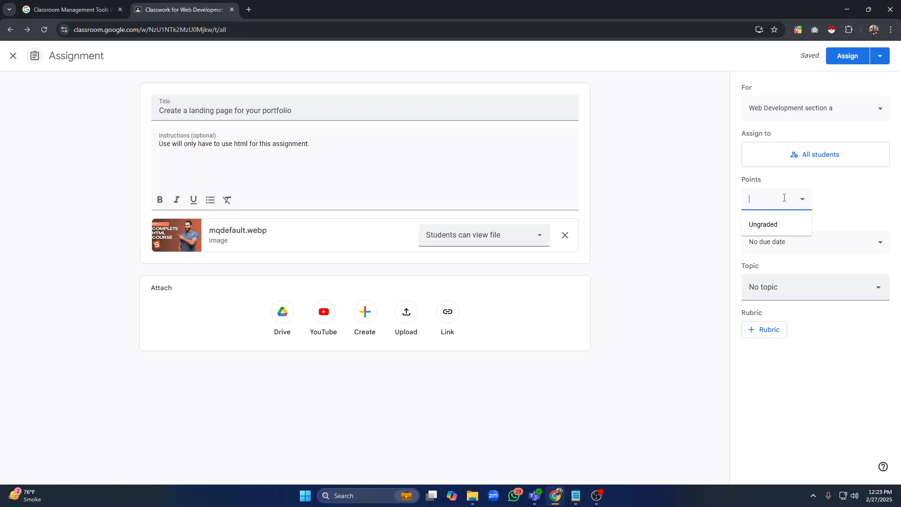
{"action": "type", "text": "20"}
{"action": "left_click", "coordinate": [867, 195]}
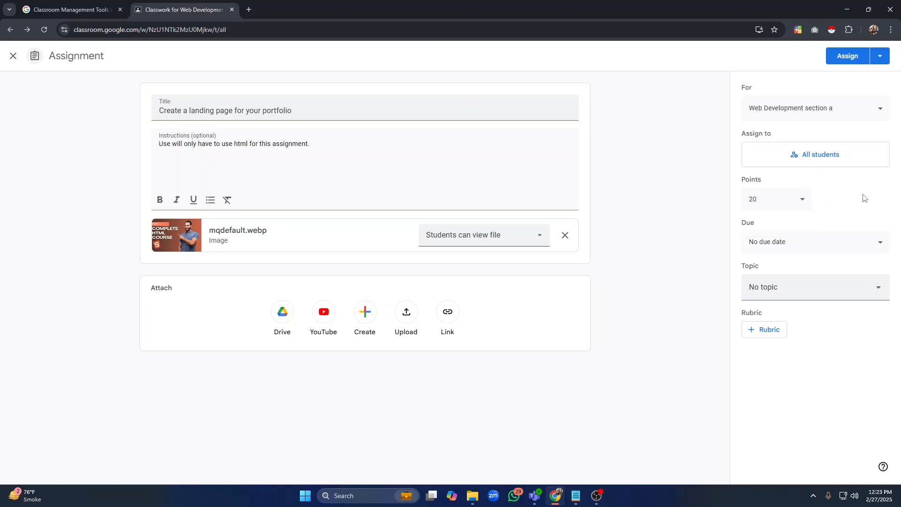
Set the assignment's due date to 03/01/2025
{"action": "left_click", "coordinate": [863, 247]}
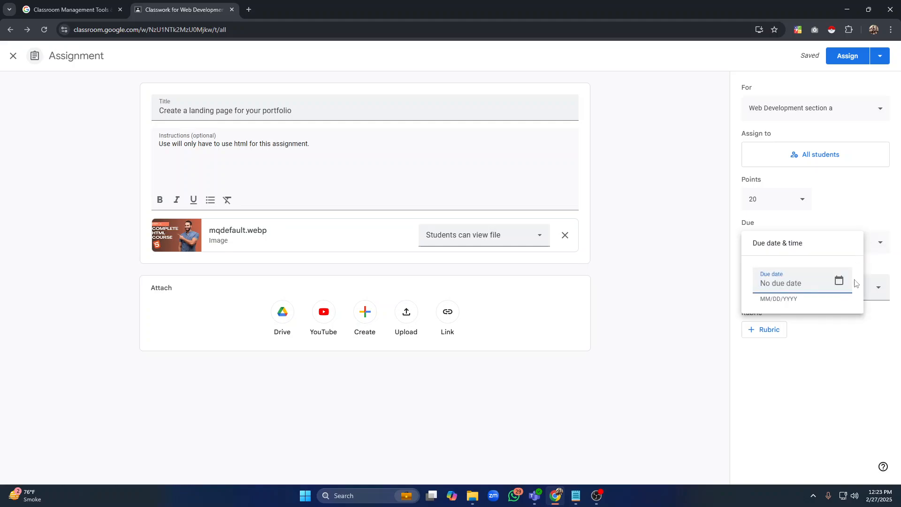
{"action": "left_click", "coordinate": [839, 282]}
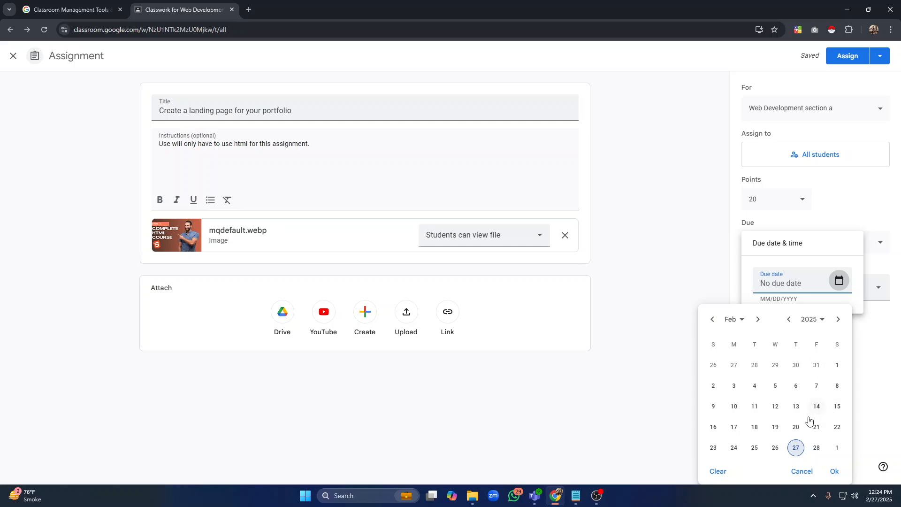
{"action": "left_click", "coordinate": [838, 449]}
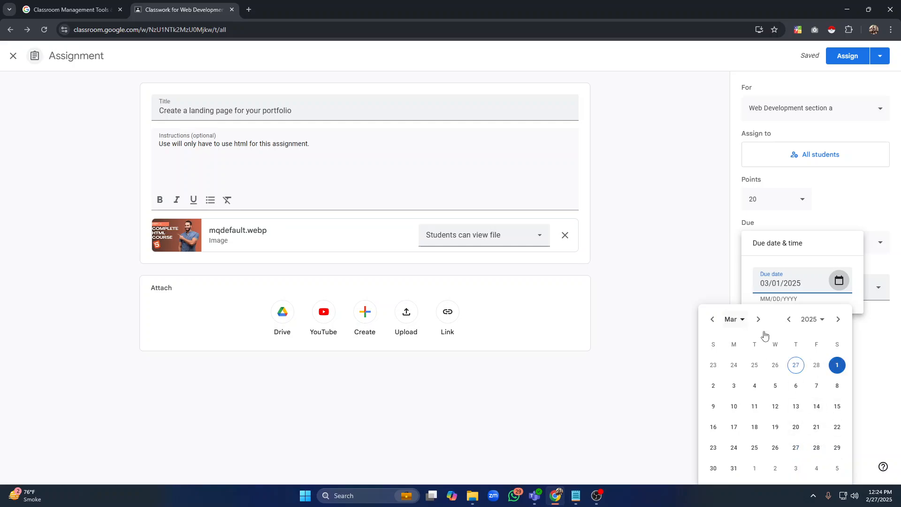
{"action": "left_click", "coordinate": [875, 399]}
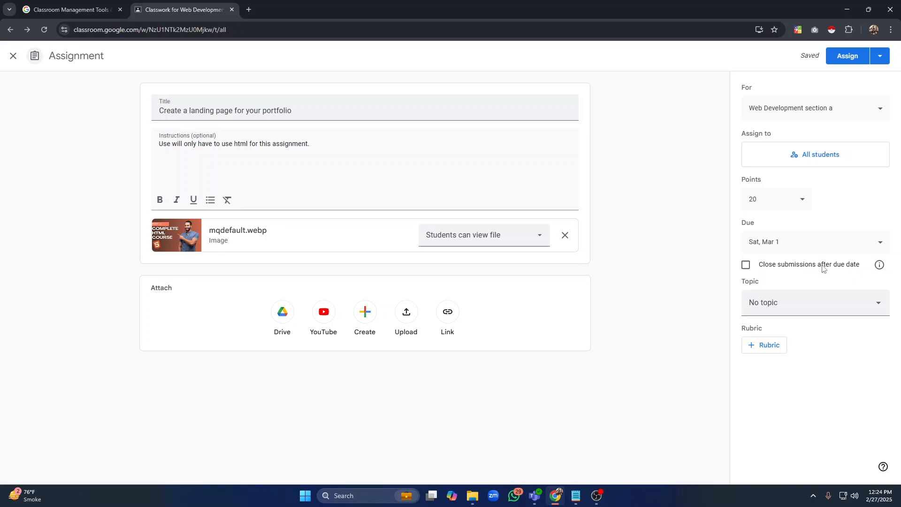
Tick closing submissions after the due date, assign the assignment, and expand it to view its details
{"action": "left_click", "coordinate": [746, 266]}
{"action": "left_click", "coordinate": [843, 60]}
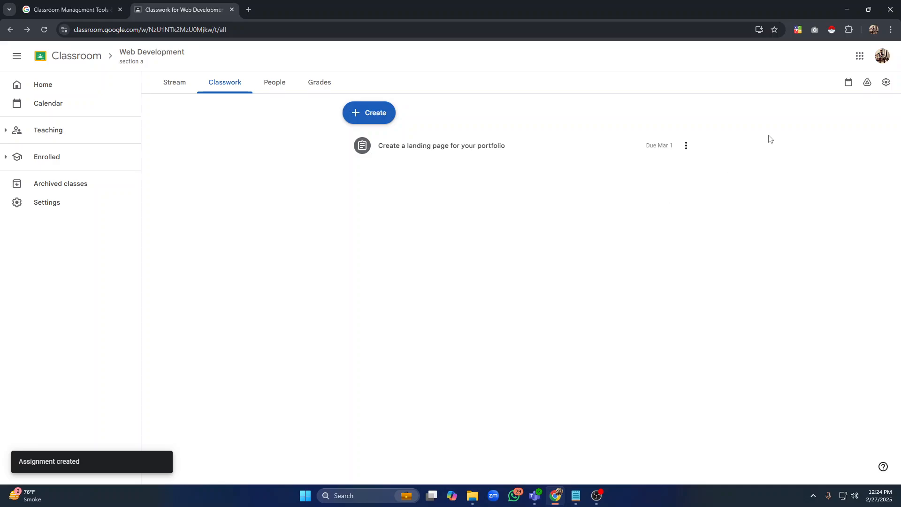
{"action": "left_click", "coordinate": [457, 154]}
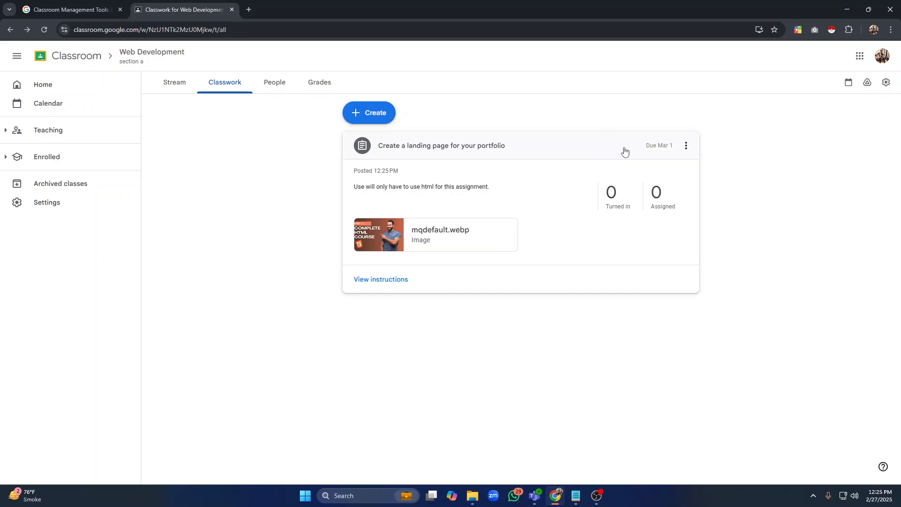
Switch to the TEACHER notes and highlight the next agenda item, Invite students to class
{"action": "left_click", "coordinate": [581, 498]}
{"action": "left_click", "coordinate": [235, 187]}
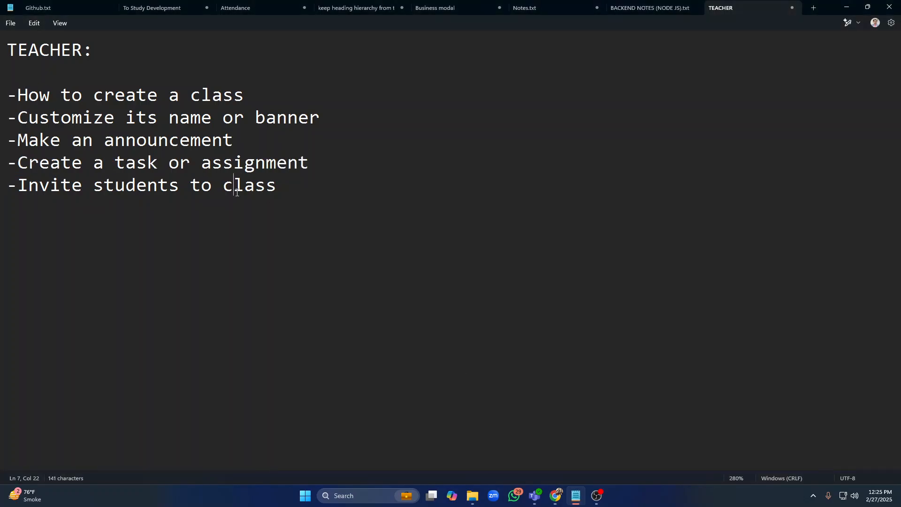
{"action": "left_click", "coordinate": [279, 189]}
{"action": "key", "text": "shift+Left"}
{"action": "key", "text": "shift+Left"}
{"action": "key", "text": "shift+Left"}
{"action": "key", "text": "shift+Left"}
{"action": "key", "text": "shift+Left"}
{"action": "key", "text": "shift+Left"}
{"action": "key", "text": "shift+Left"}
{"action": "key", "text": "shift+Left"}
{"action": "key", "text": "shift+Left"}
{"action": "key", "text": "shift+Left"}
{"action": "key", "text": "shift+Left"}
{"action": "key", "text": "shift+Left"}
{"action": "key", "text": "shift+Left"}
{"action": "key", "text": "shift+Left"}
{"action": "key", "text": "shift+Left"}
{"action": "key", "text": "shift+Left"}
{"action": "key", "text": "shift+Left"}
{"action": "key", "text": "shift+Left"}
{"action": "key", "text": "shift+Left"}
{"action": "key", "text": "shift+Left"}
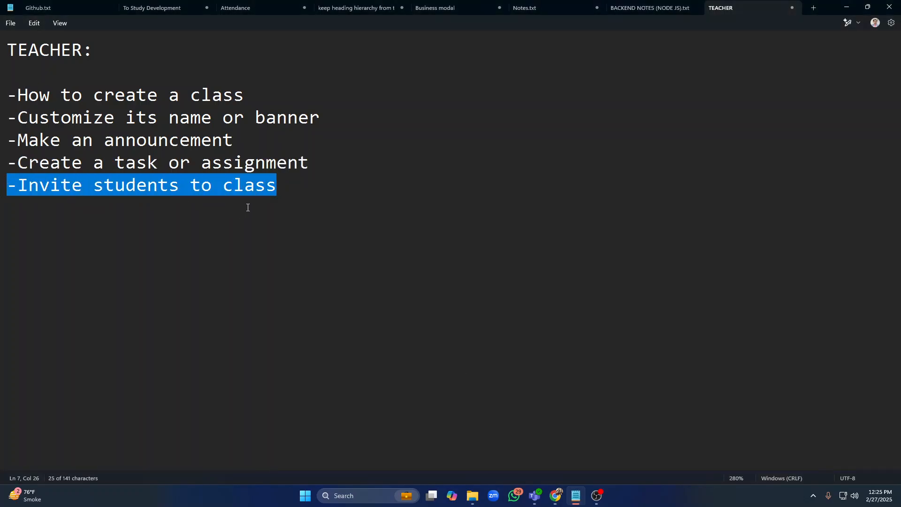
{"action": "key", "text": "Down"}
{"action": "key", "text": "alt+Tab"}
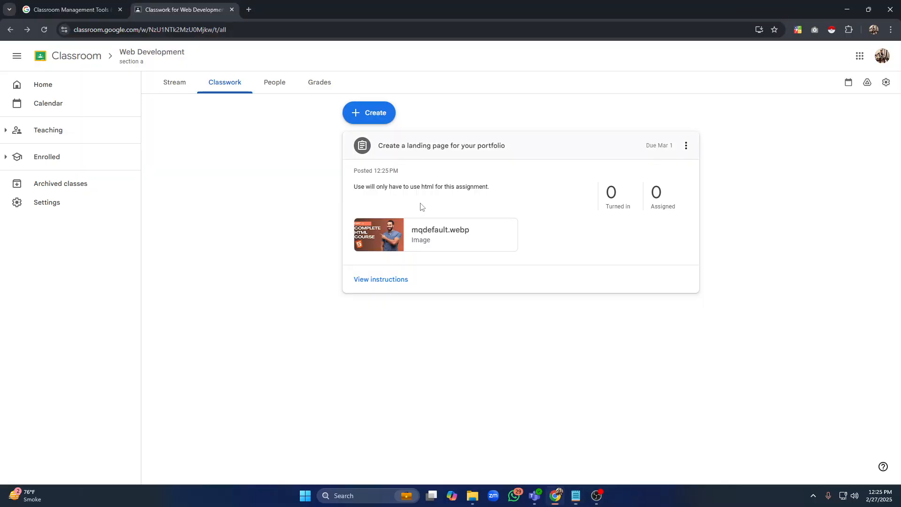
Return to the class Stream and select the class code for sharing with students
{"action": "left_click", "coordinate": [164, 92]}
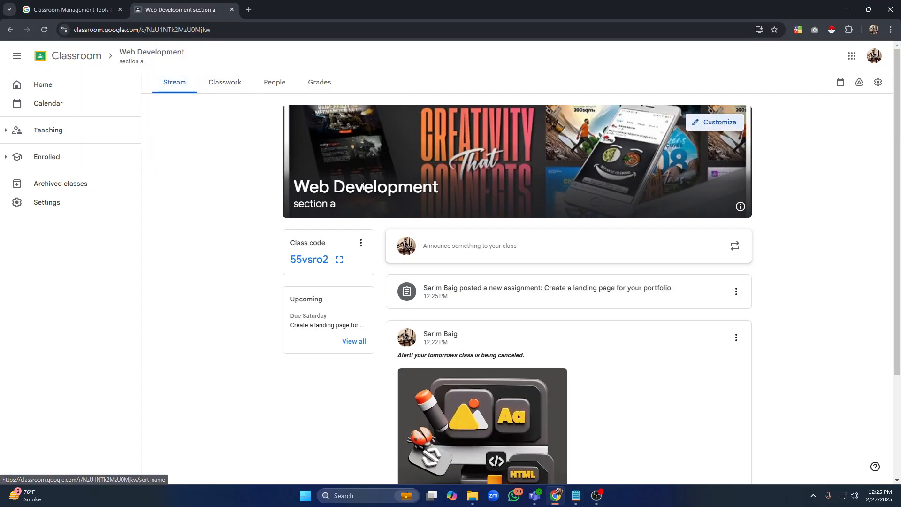
{"action": "left_click_drag", "start_coordinate": [289, 244], "coordinate": [333, 247]}
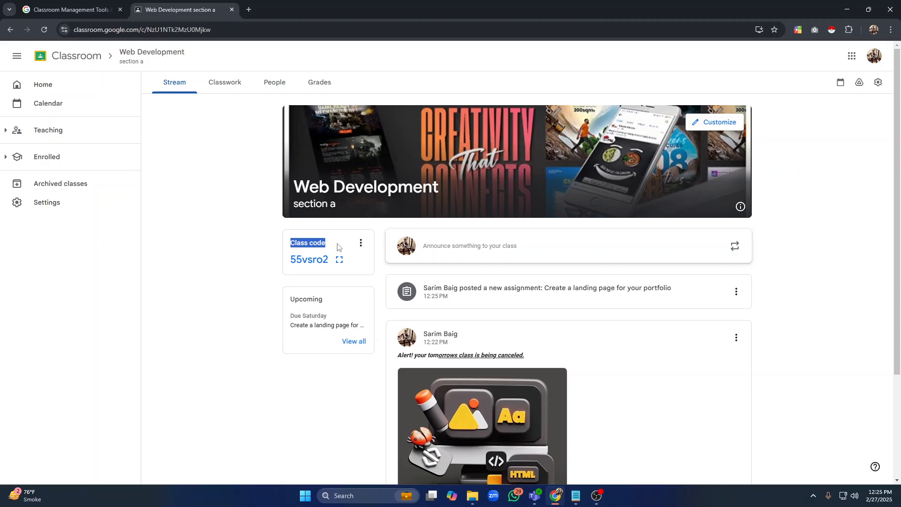
{"action": "left_click", "coordinate": [338, 248]}
{"action": "double_click", "coordinate": [317, 260]}
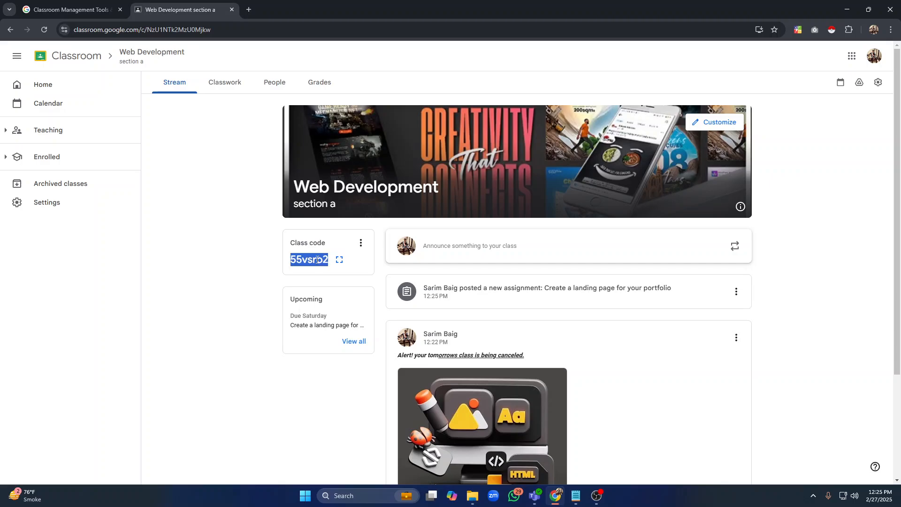